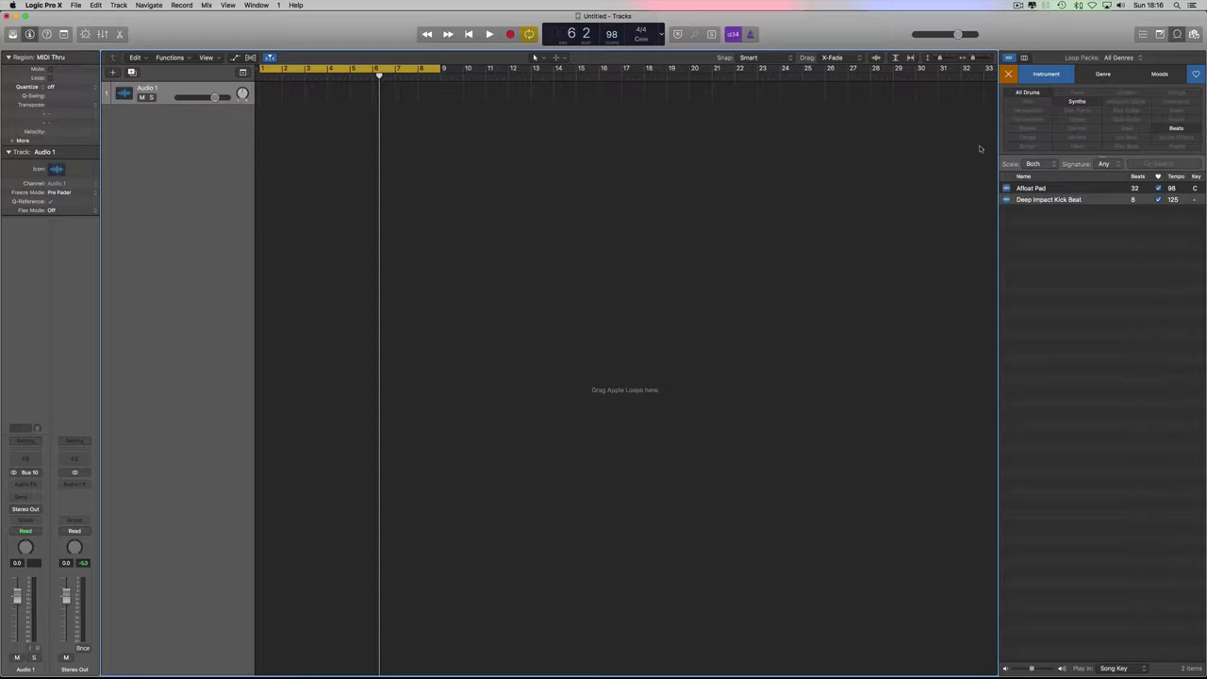
# Add the Afloat Pad loop as a new track and move the cycle start to bar 5.
pyautogui.click(1039, 188)
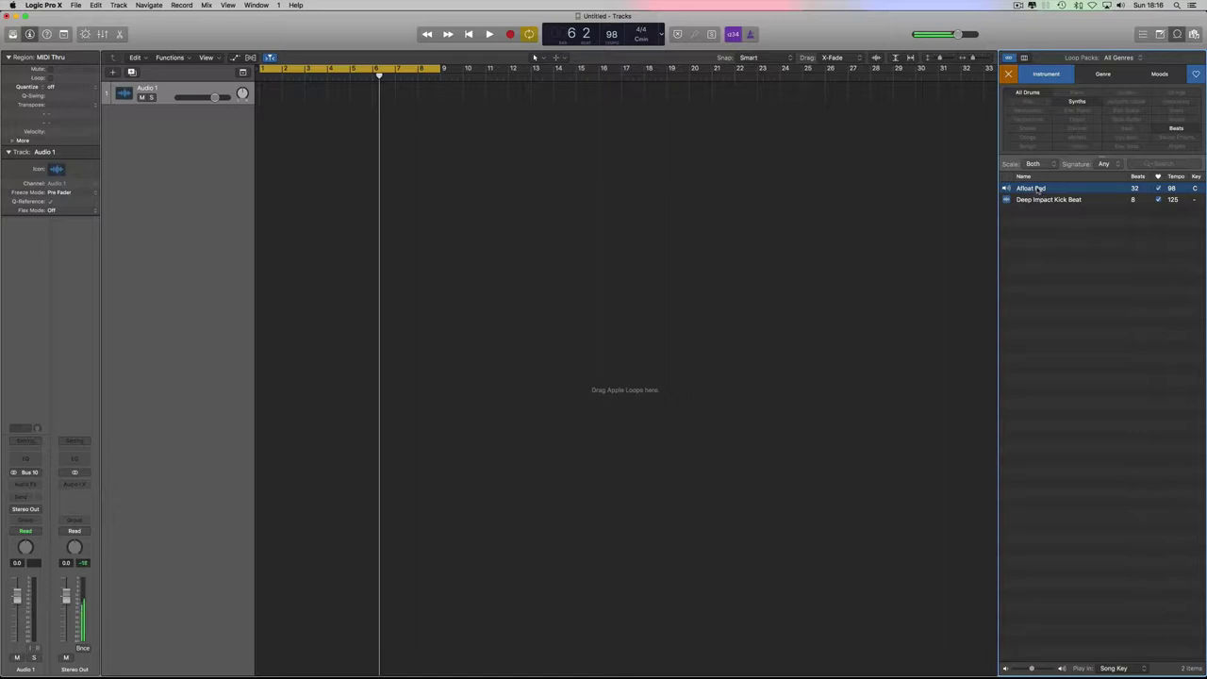
pyautogui.moveTo(1039, 188); pyautogui.dragTo(309, 144)
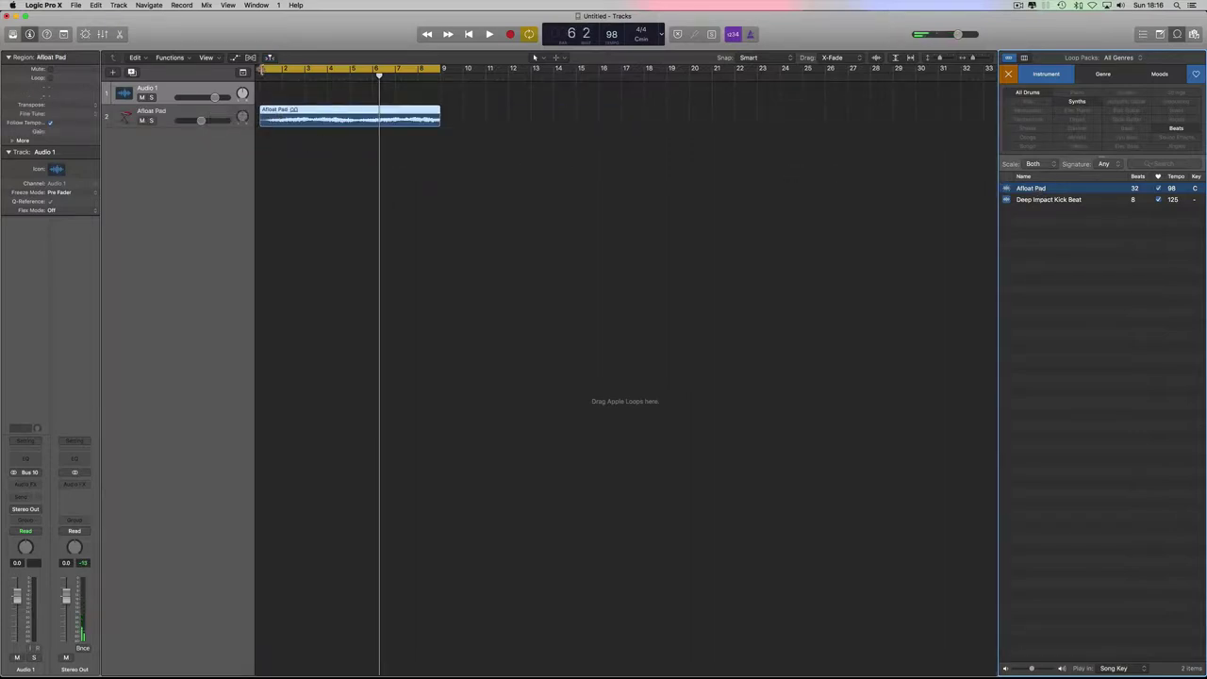
pyautogui.moveTo(264, 70); pyautogui.dragTo(353, 70)
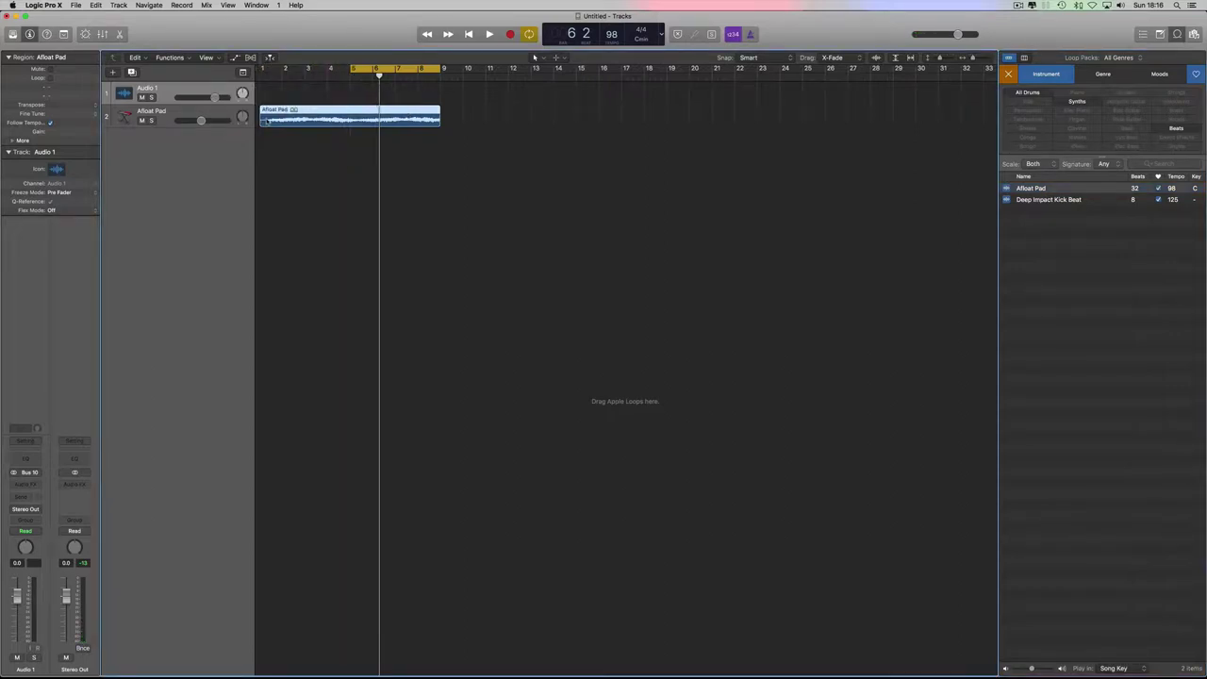
# Play the pad from bar 1 while reshaping the cycle, finally settling it on bars 5–9.
pyautogui.click(262, 81)
pyautogui.press('space')
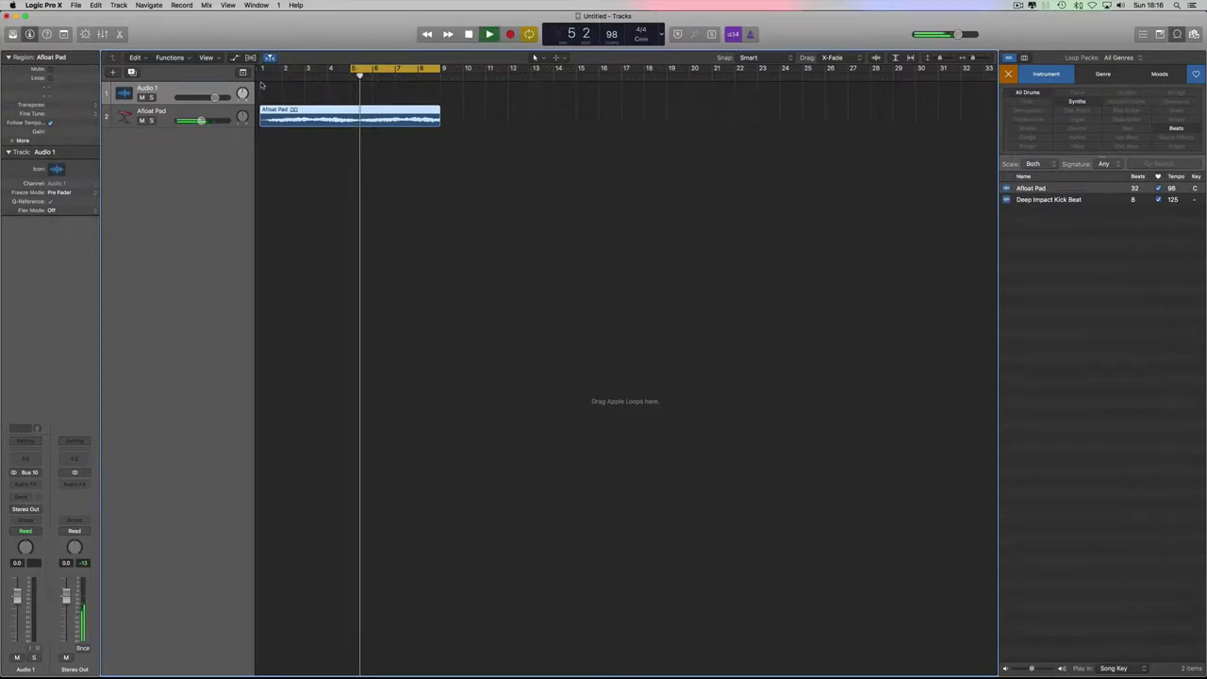
pyautogui.moveTo(350, 69); pyautogui.dragTo(262, 69)
pyautogui.moveTo(436, 69); pyautogui.dragTo(422, 89)
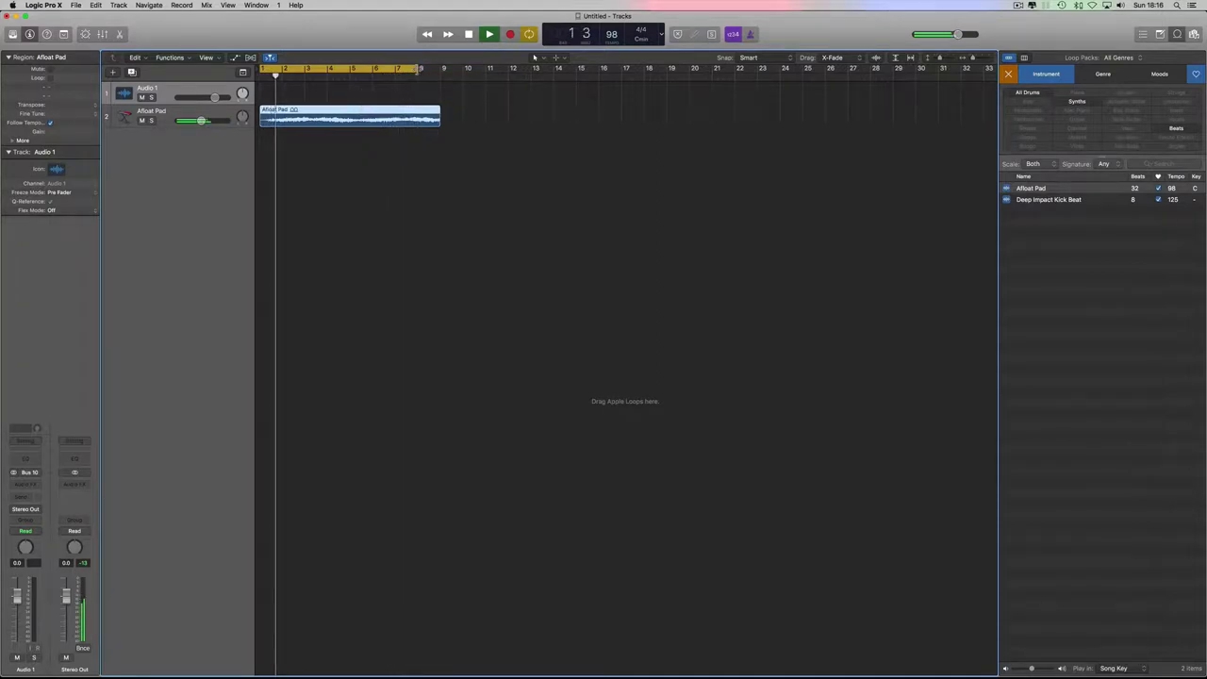
pyautogui.moveTo(422, 69); pyautogui.dragTo(439, 73)
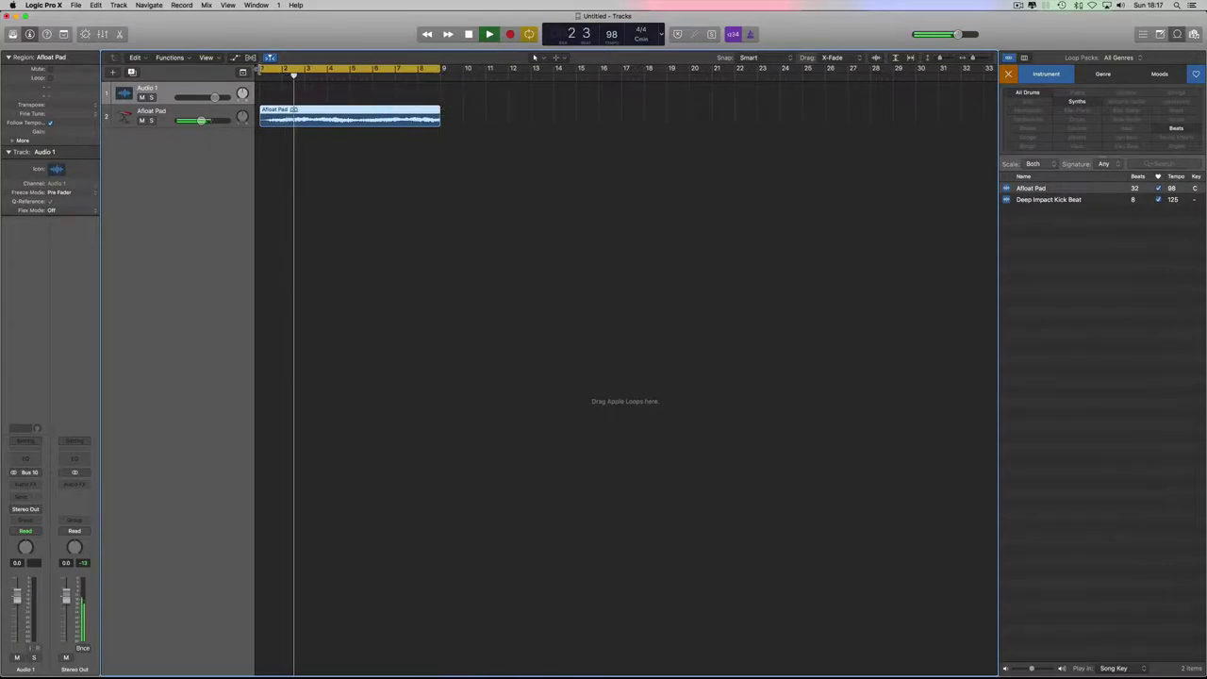
pyautogui.moveTo(263, 69); pyautogui.dragTo(353, 79)
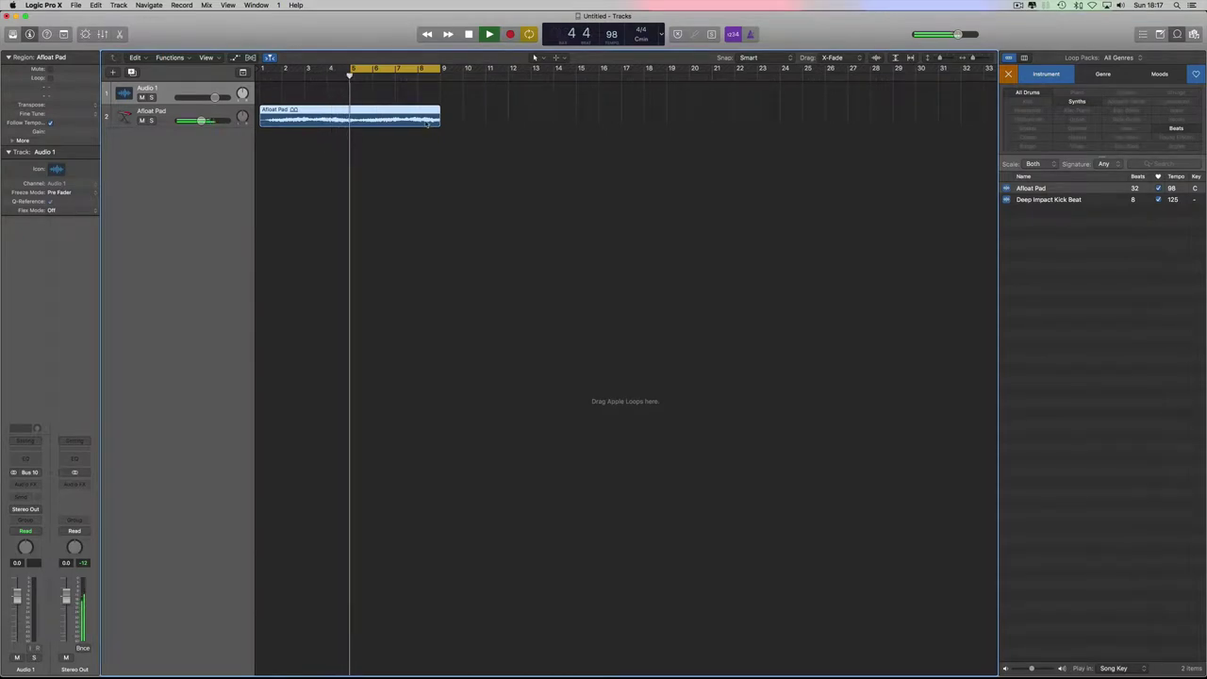
pyautogui.press('space')
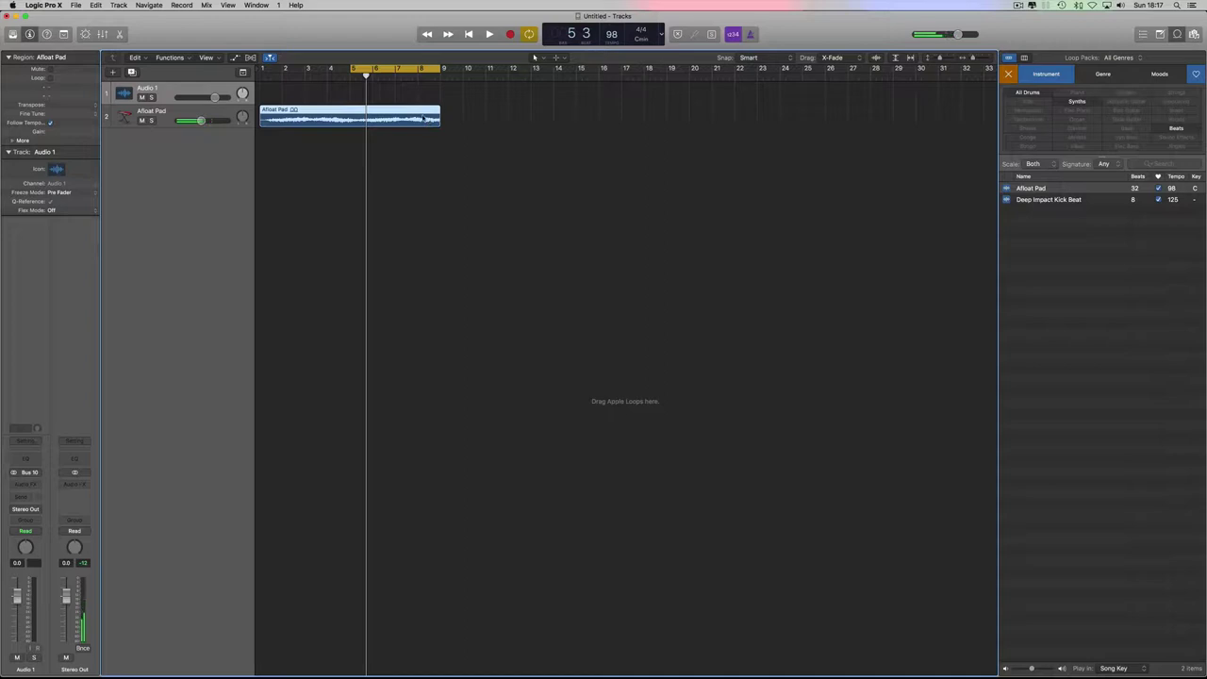
# Delete the empty Audio 1 track and add the Deep Impact Kick Beat loop as a track.
pyautogui.click(184, 86)
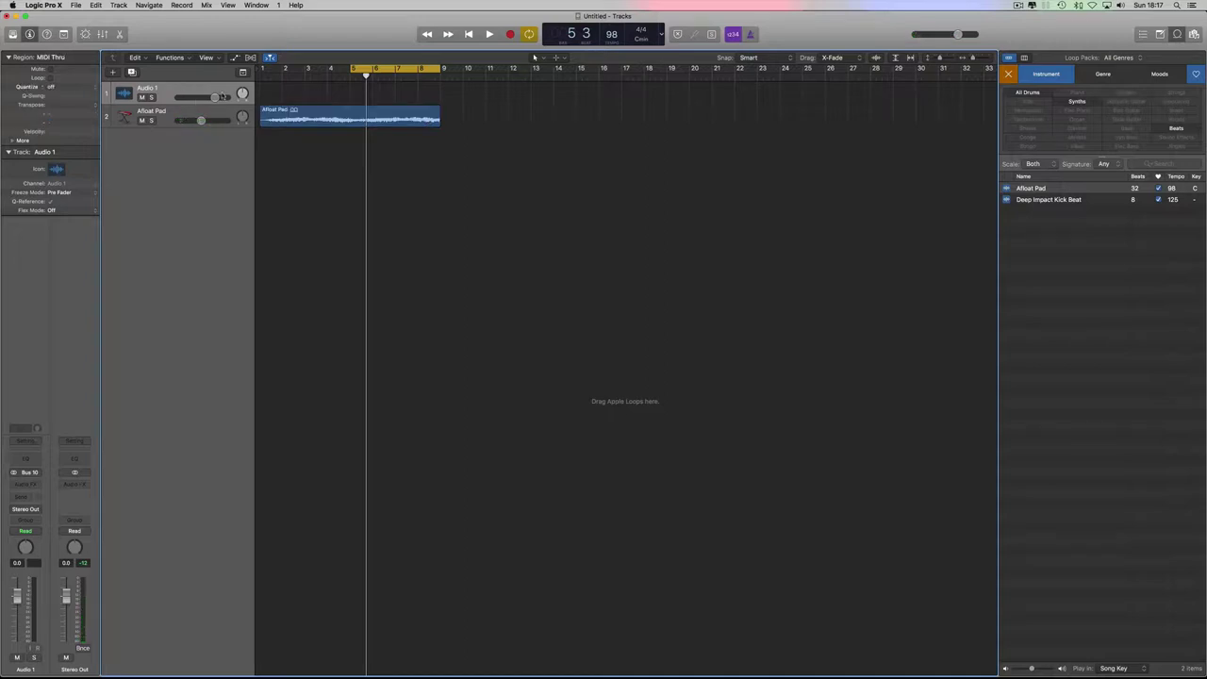
pyautogui.press('super+BackSpace')
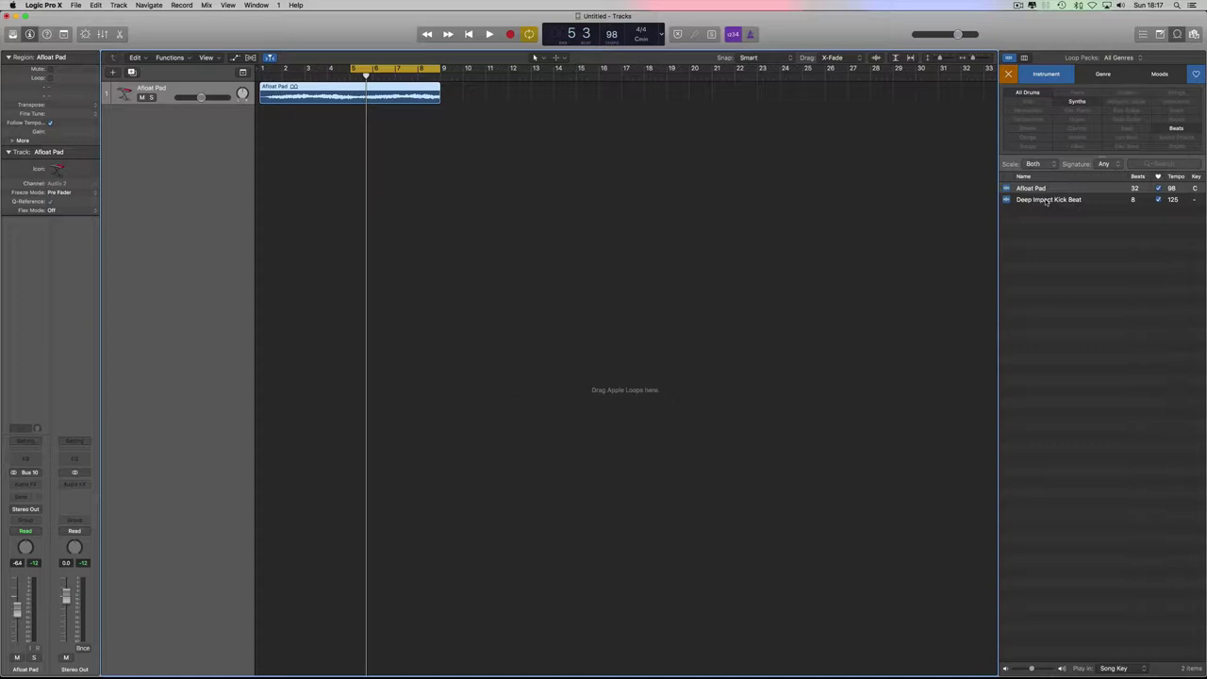
pyautogui.click(1046, 200)
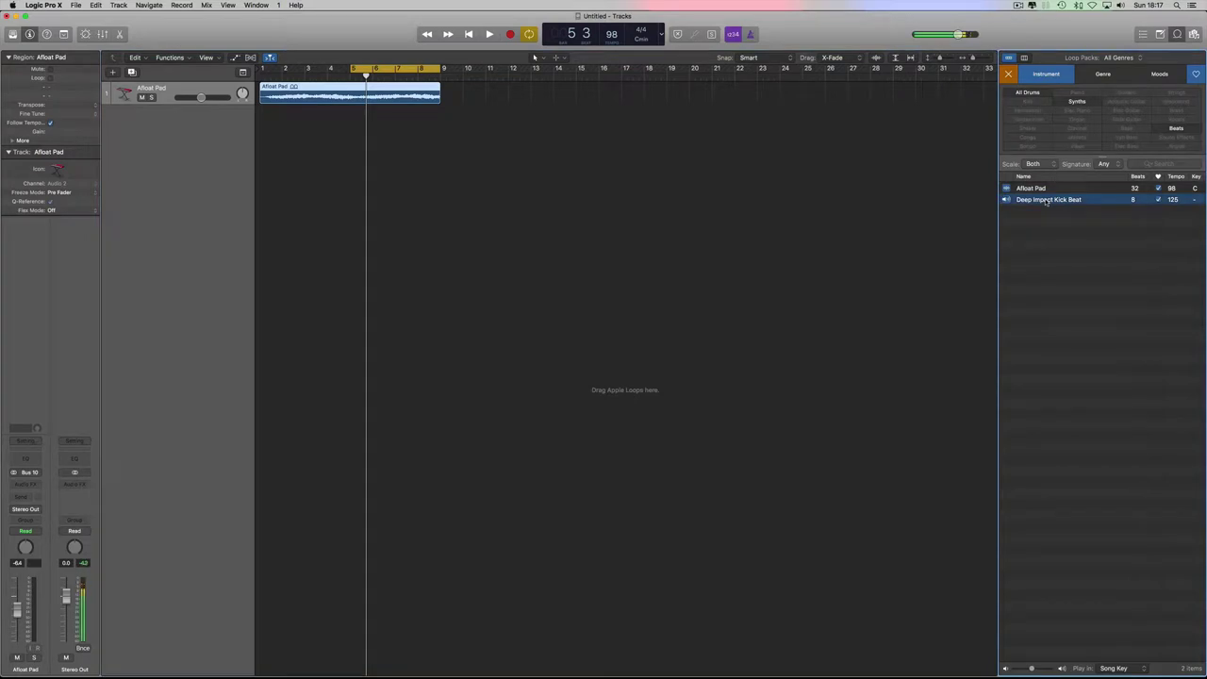
pyautogui.moveTo(1046, 200); pyautogui.dragTo(350, 148)
# Set the project tempo to 120 and extend the kick beat region to bar 9 during playback.
pyautogui.moveTo(615, 39); pyautogui.dragTo(614, 30)
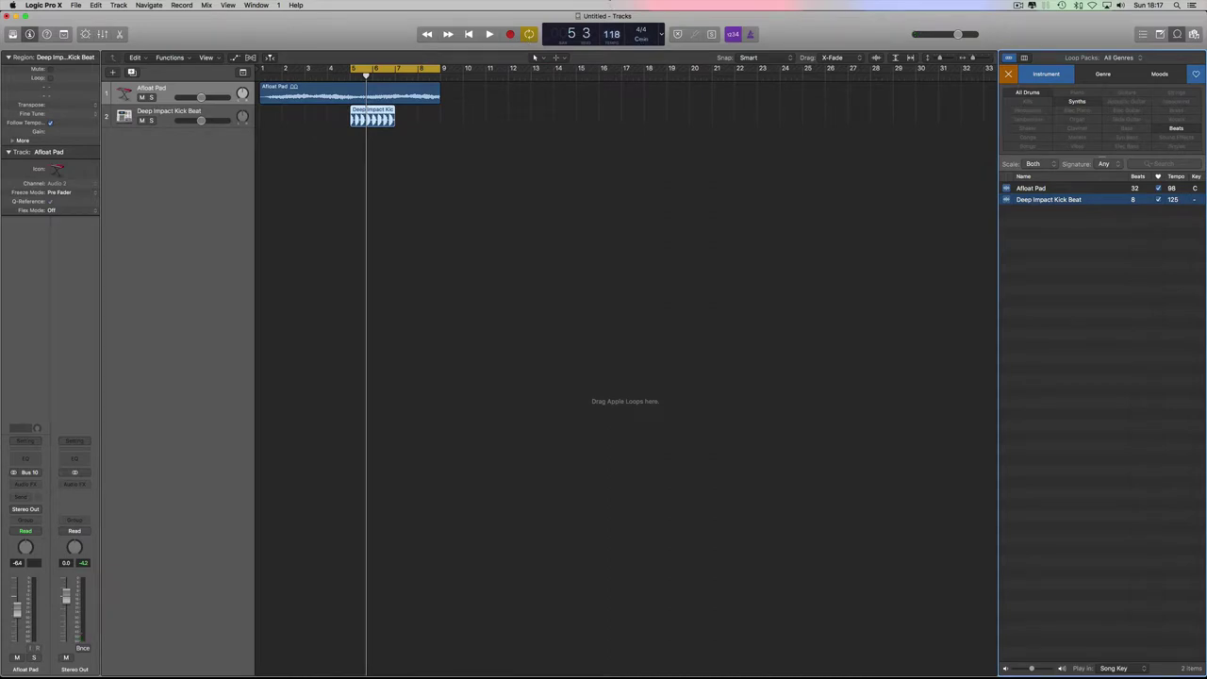
pyautogui.moveTo(614, 30); pyautogui.dragTo(616, 43)
pyautogui.press('space')
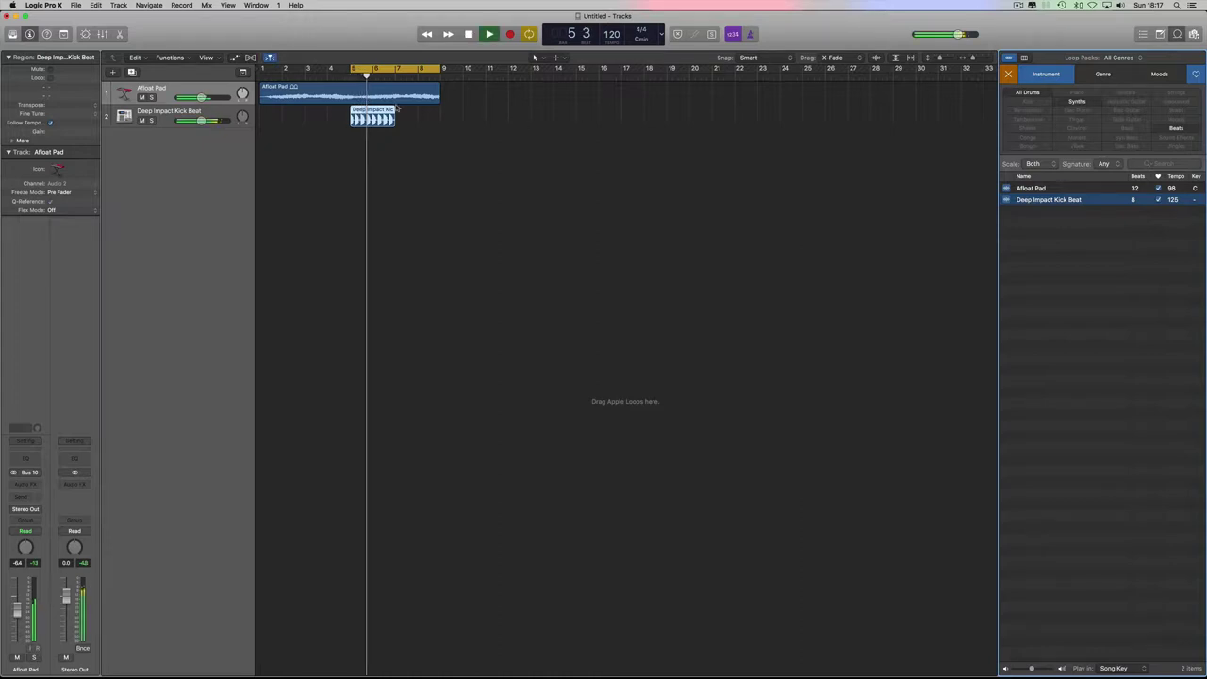
pyautogui.moveTo(396, 109); pyautogui.dragTo(440, 110)
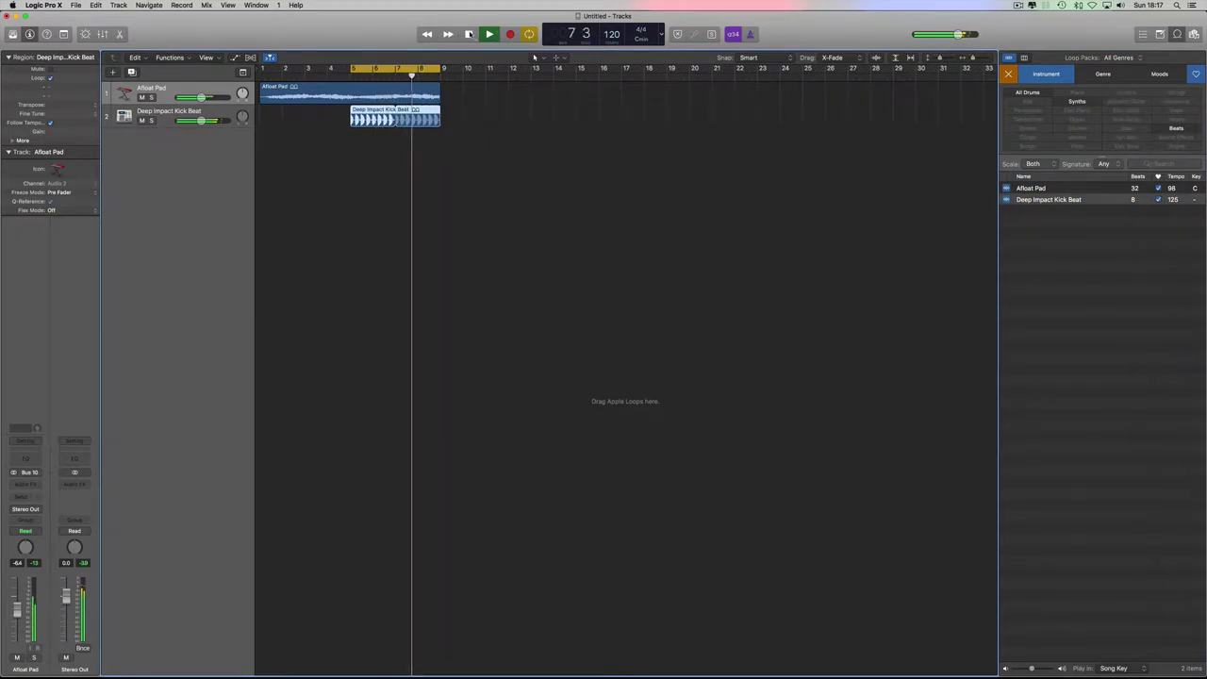
pyautogui.click(469, 34)
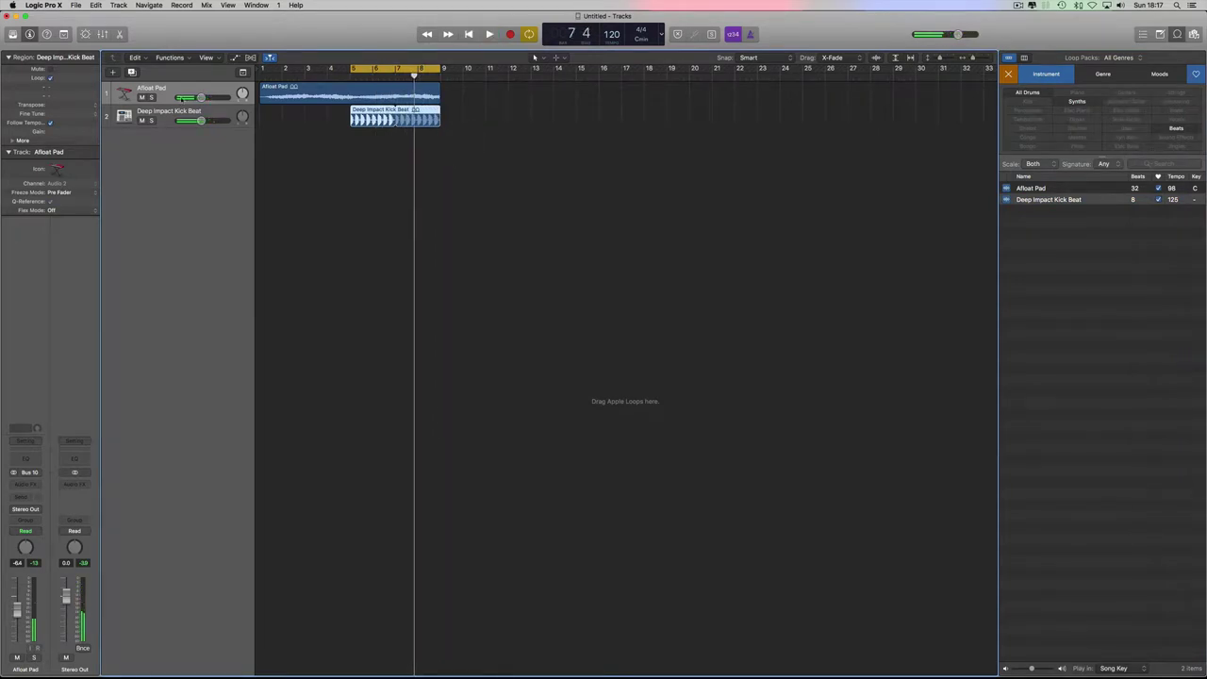
# Enlarge the tracks, then solo the Deep Impact Kick Beat and play it from bar 5.
pyautogui.click(944, 58)
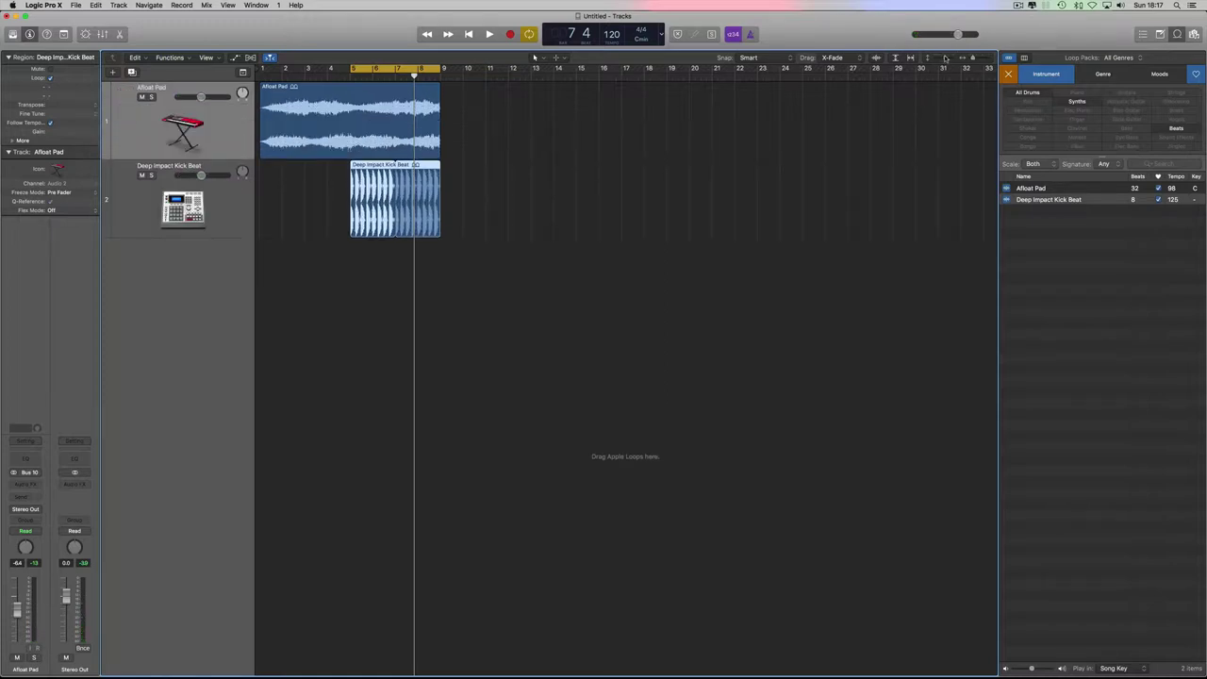
pyautogui.click(945, 59)
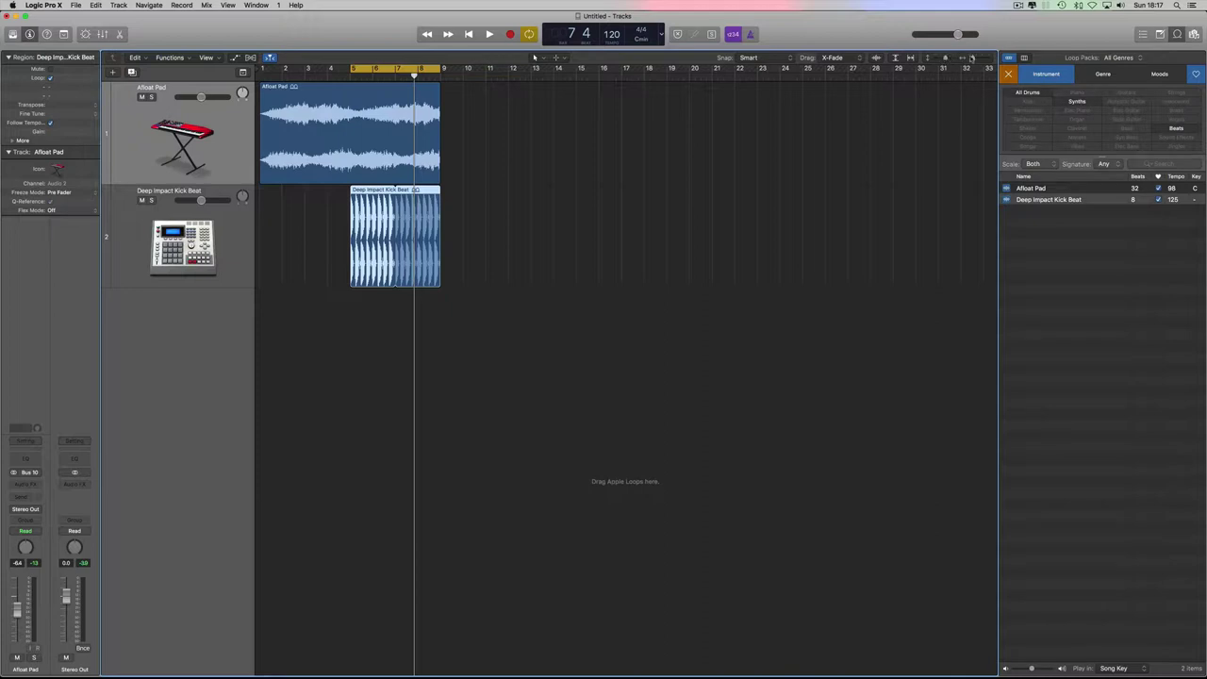
pyautogui.moveTo(973, 58); pyautogui.dragTo(768, 167)
pyautogui.moveTo(971, 58); pyautogui.dragTo(907, 104)
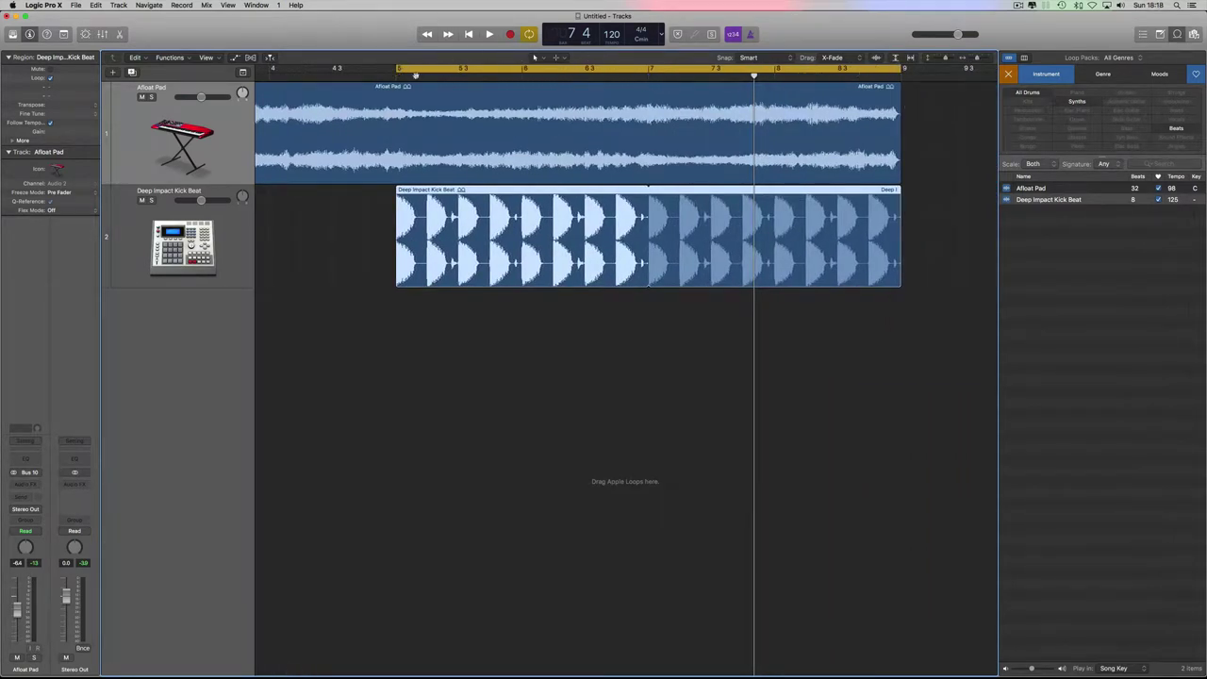
pyautogui.click(227, 196)
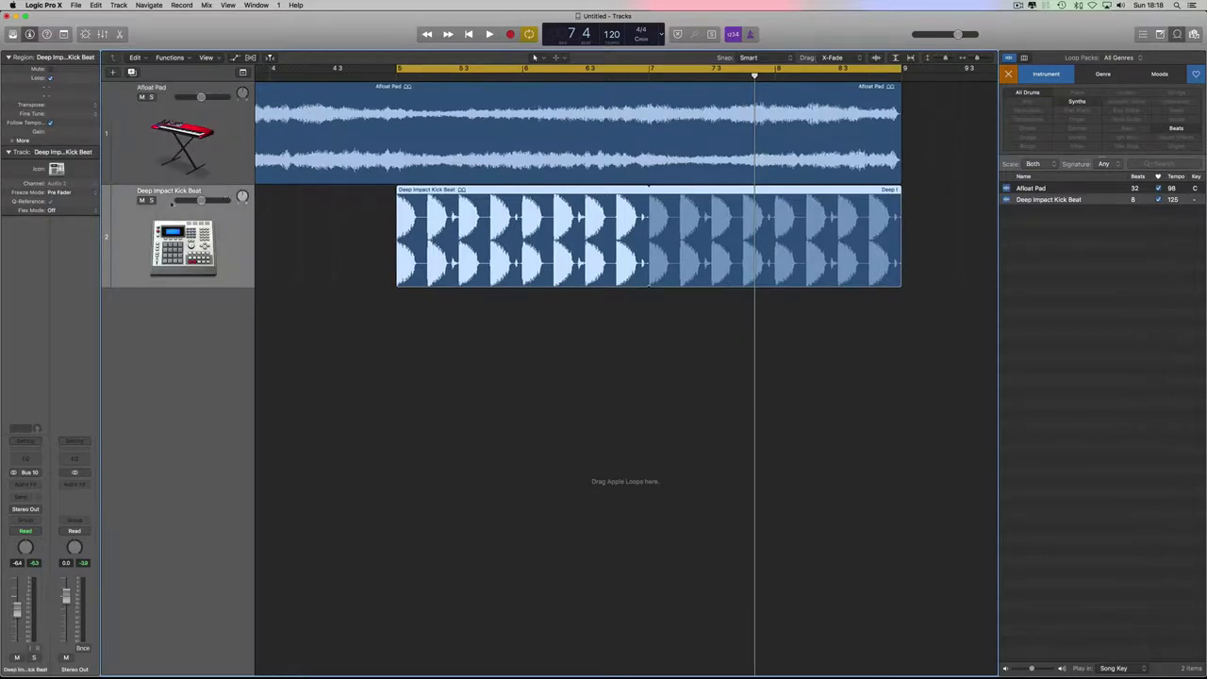
pyautogui.click(151, 200)
pyautogui.press('space')
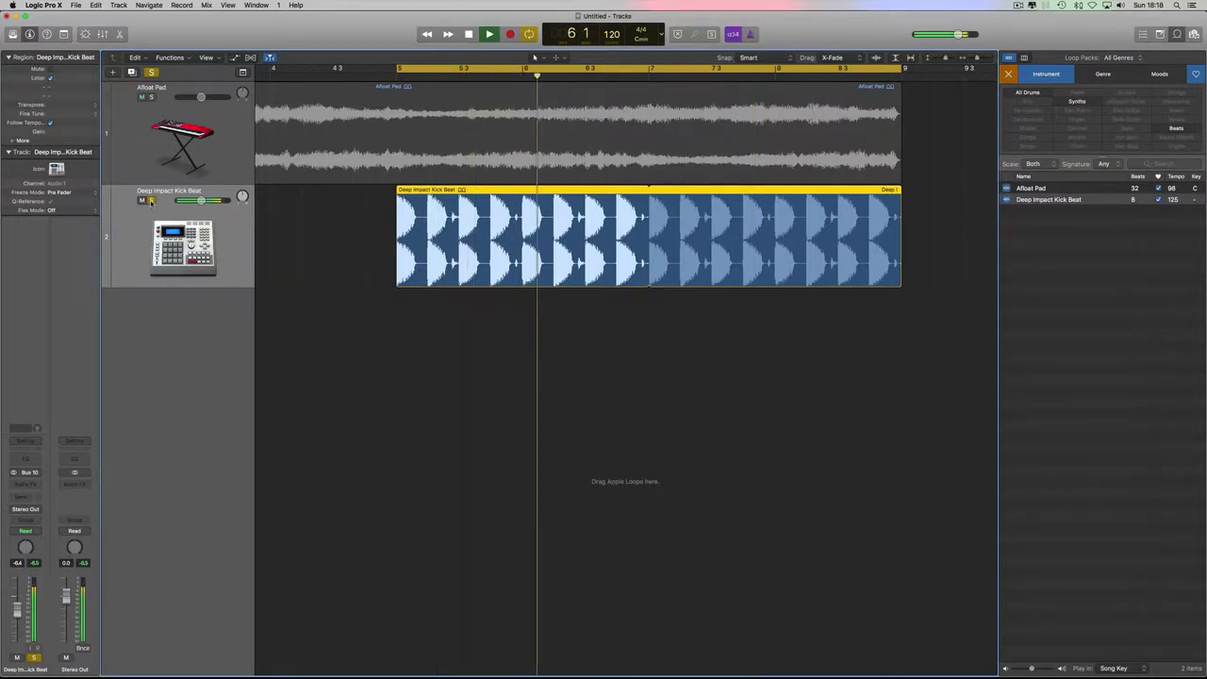
pyautogui.press('Return')
# Solo and play the Afloat Pad alone, then unsolo it and select its track.
pyautogui.click(151, 201)
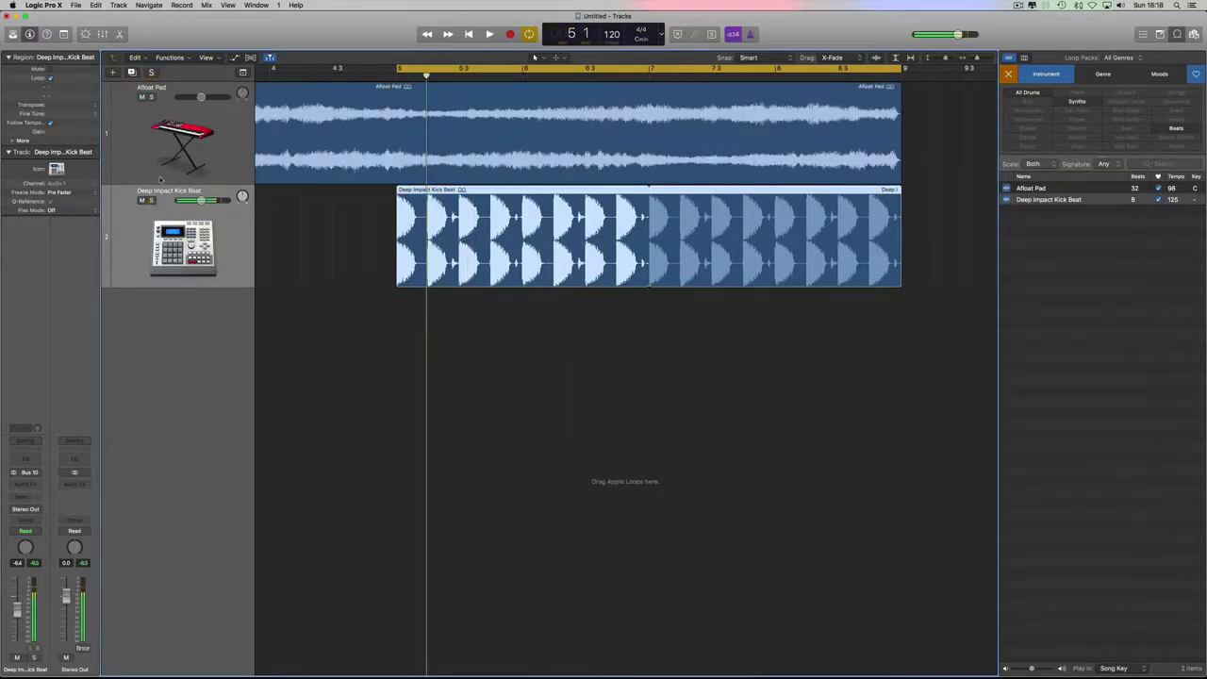
pyautogui.click(151, 97)
pyautogui.press('space')
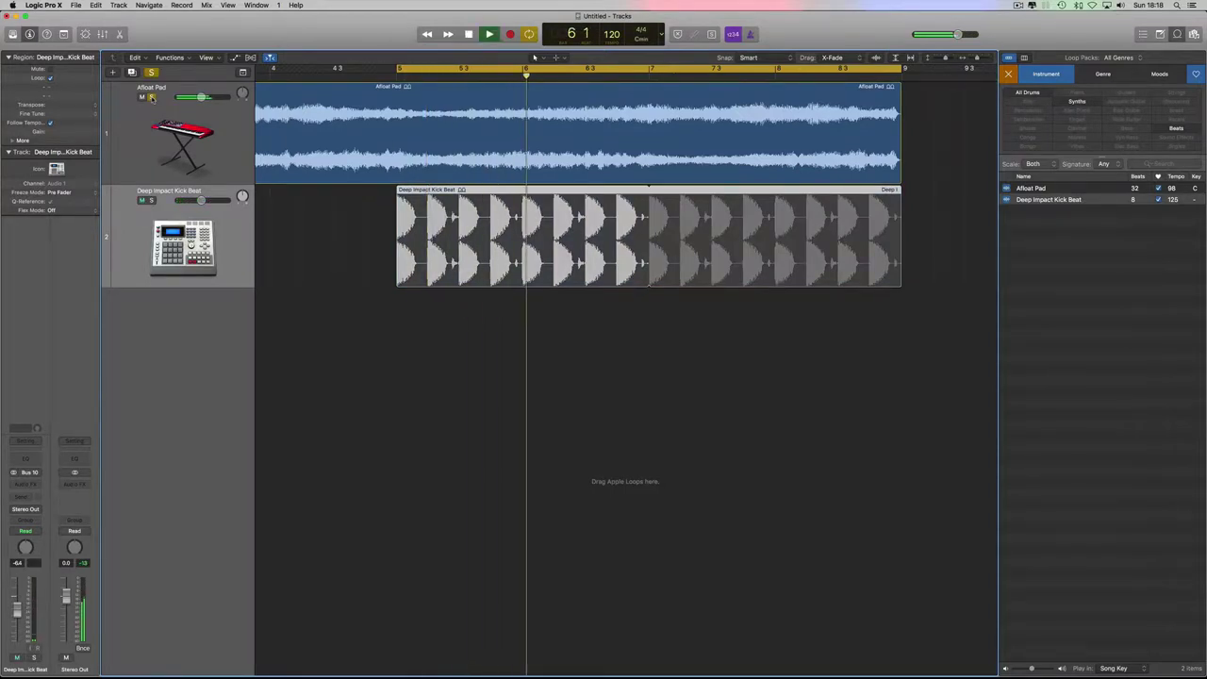
pyautogui.click(151, 97)
pyautogui.press('space')
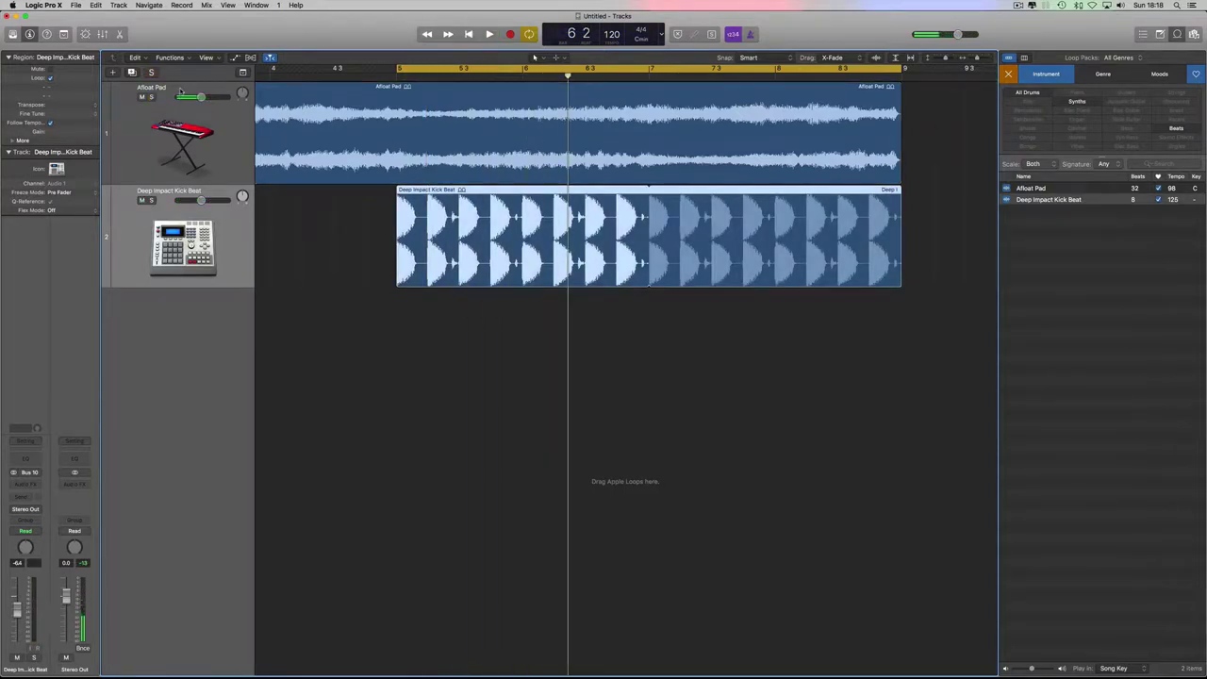
pyautogui.click(181, 89)
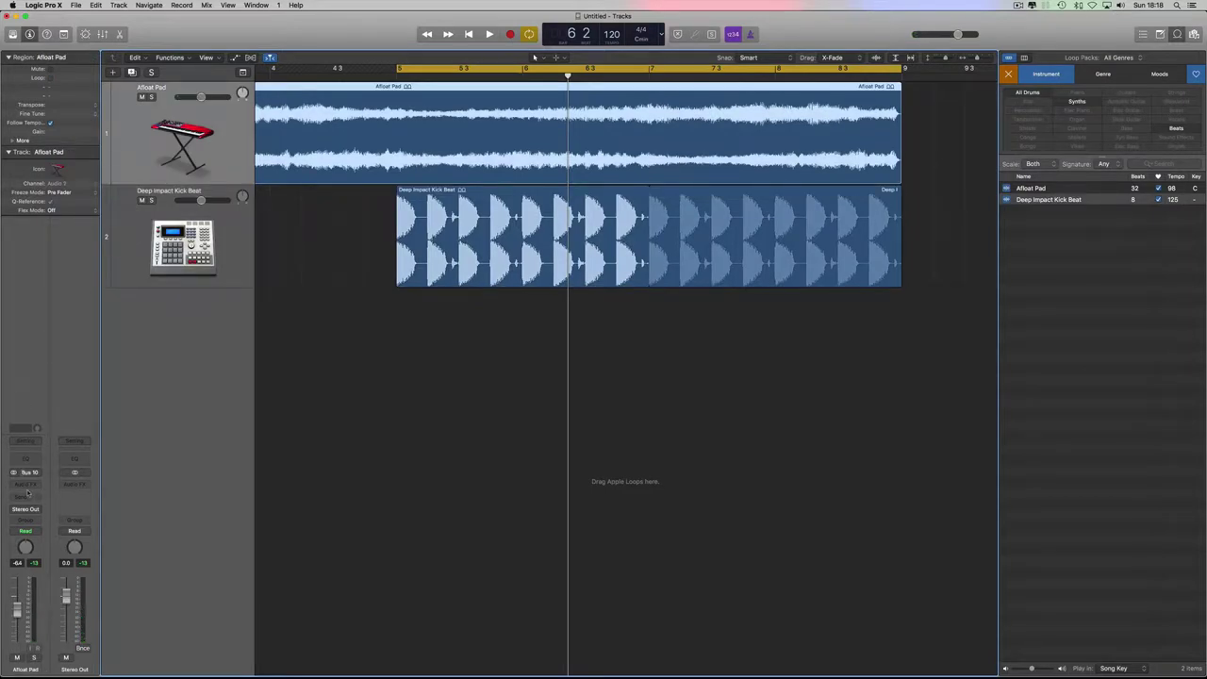
# Show the Mixer with the X key and select the Afloat Pad track.
pyautogui.press('x')
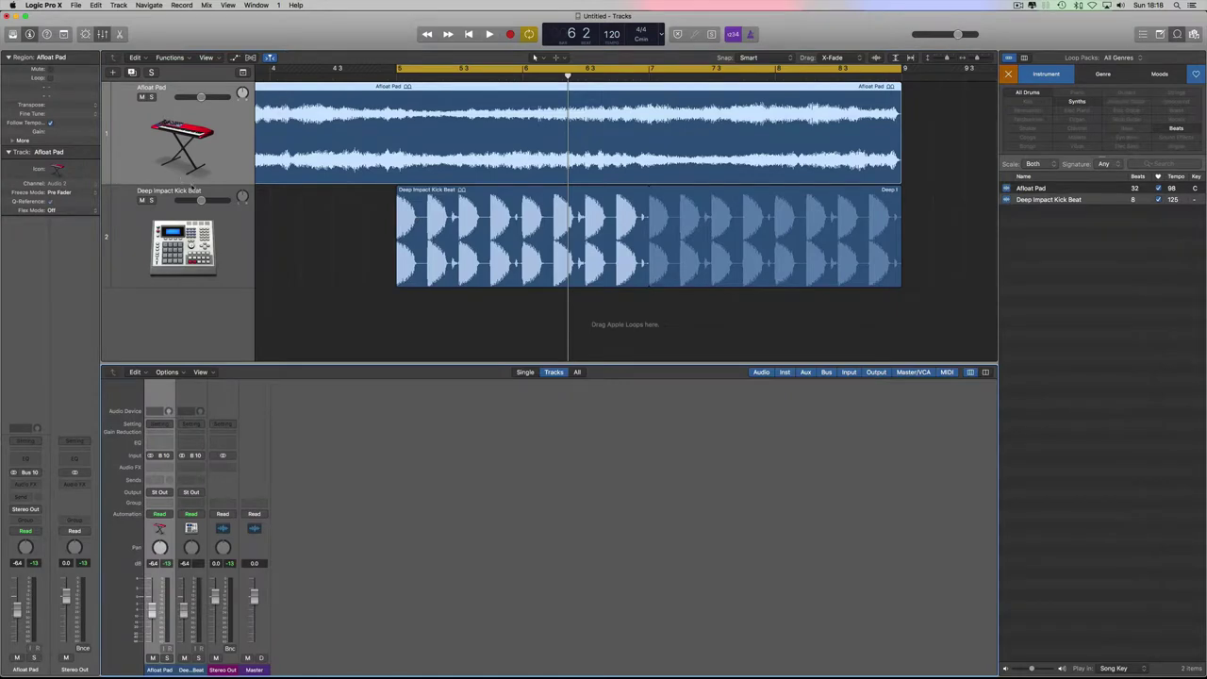
pyautogui.click(191, 486)
pyautogui.click(161, 485)
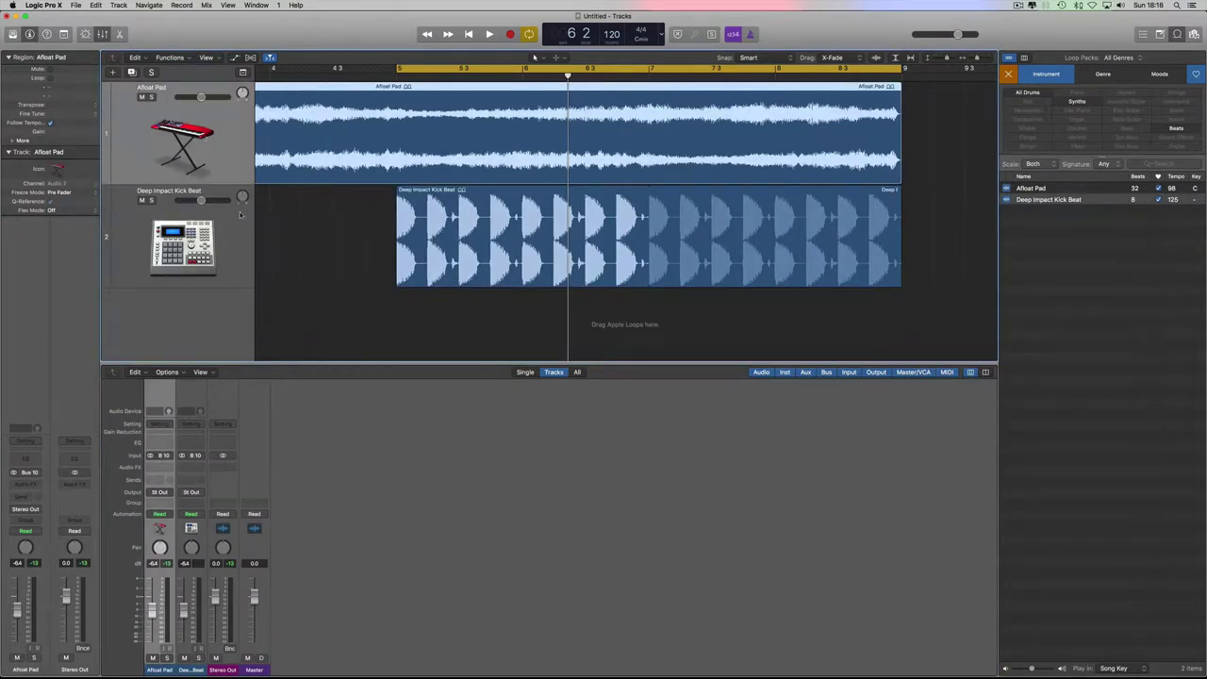
pyautogui.click(211, 193)
pyautogui.click(208, 88)
# Open the Afloat Pad Audio FX slot menu at Dynamics > Noise Gate.
pyautogui.click(167, 468)
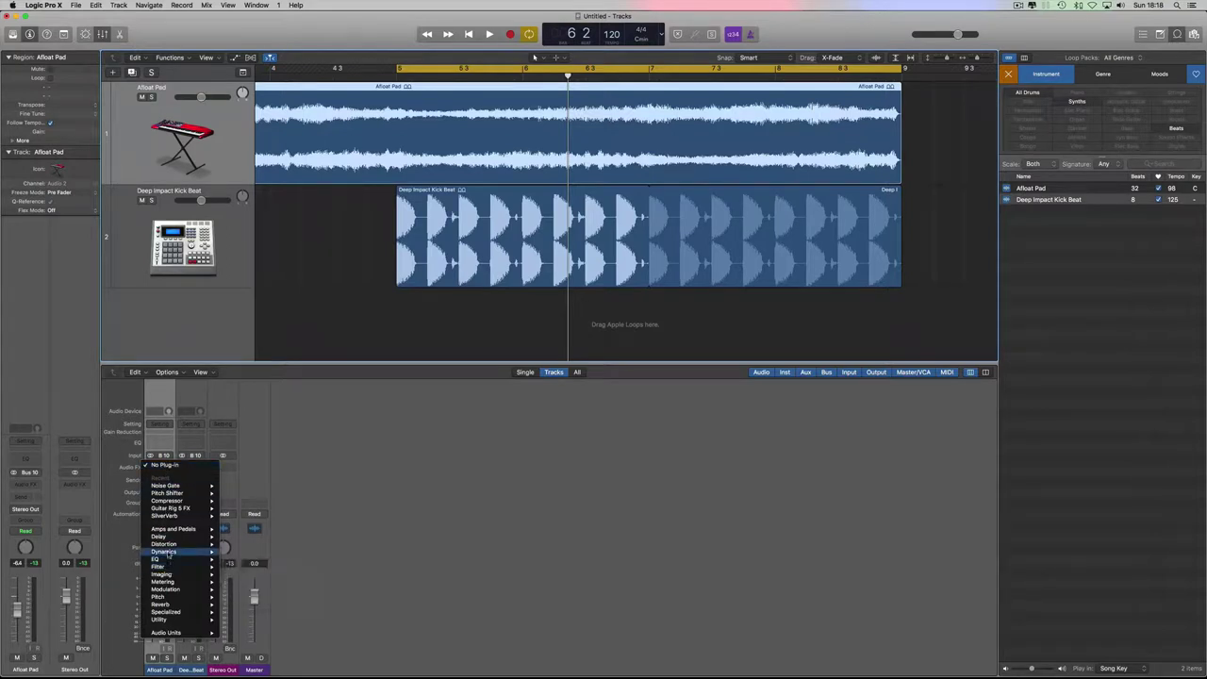
pyautogui.moveTo(171, 554)
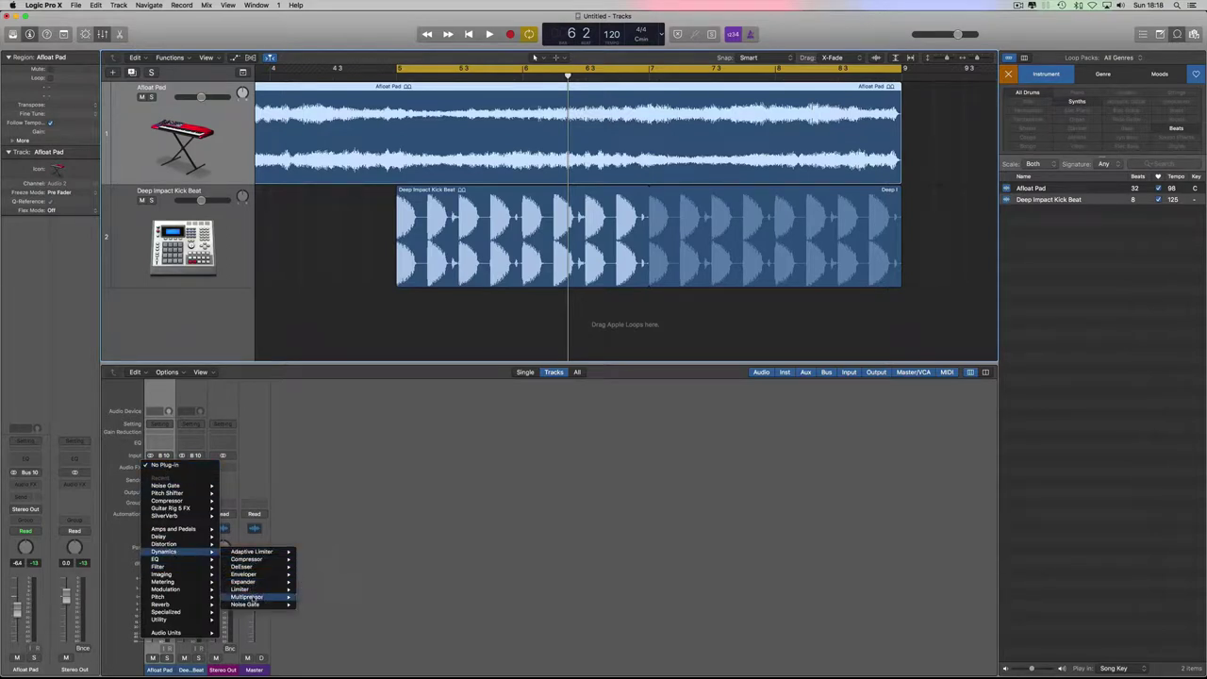
pyautogui.moveTo(248, 602)
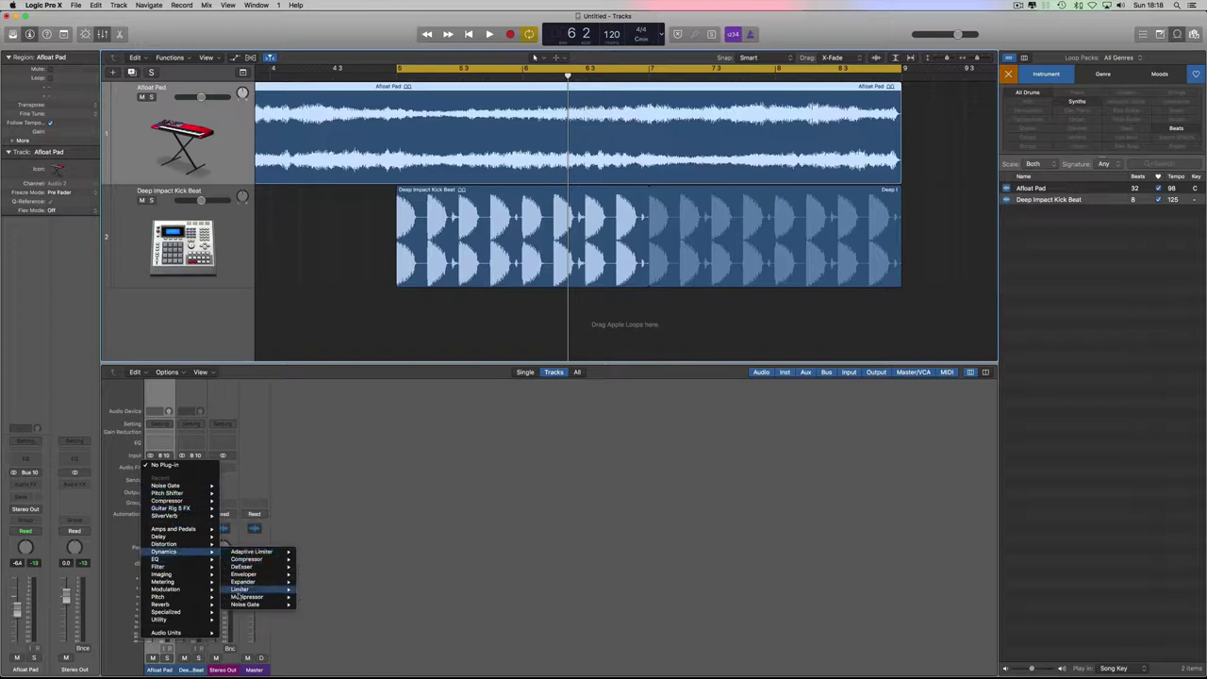
# Insert a stereo Noise Gate on Afloat Pad and set its Threshold to -44 dB.
pyautogui.click(316, 605)
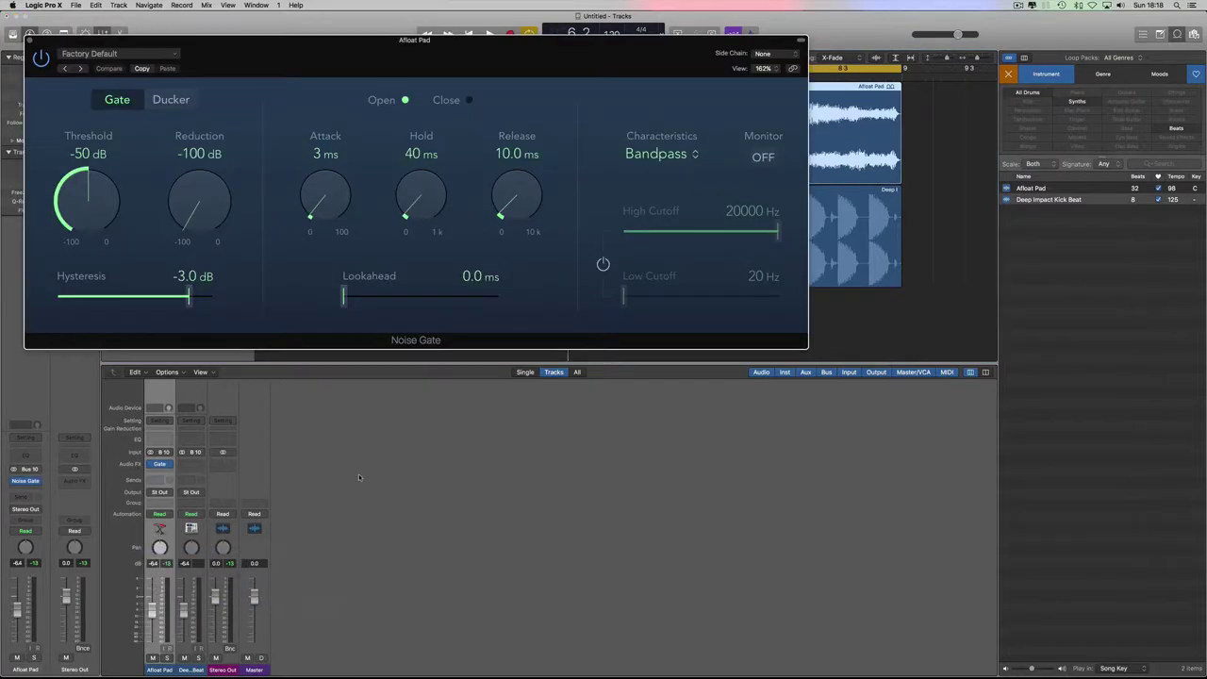
pyautogui.moveTo(344, 55); pyautogui.dragTo(634, 318)
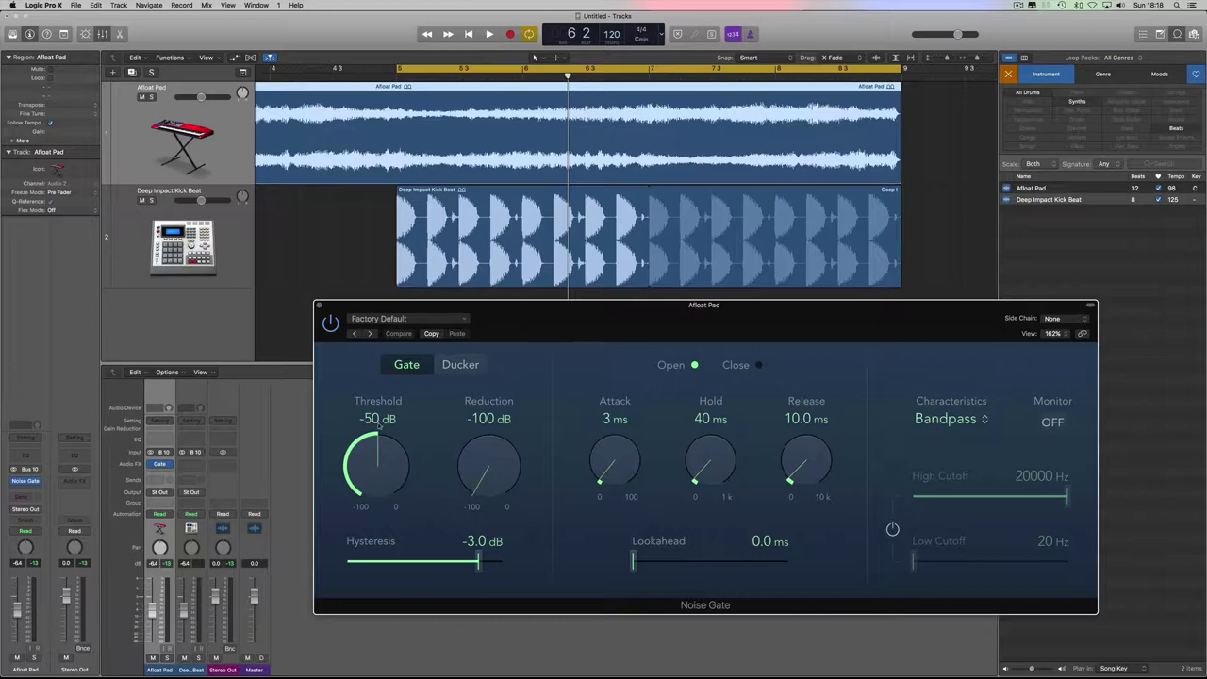
pyautogui.moveTo(376, 449); pyautogui.dragTo(377, 431)
# Set the Noise Gate Reduction to -100 dB and shift the plug-in window left.
pyautogui.moveTo(478, 464); pyautogui.dragTo(480, 504)
pyautogui.moveTo(474, 496); pyautogui.dragTo(470, 416)
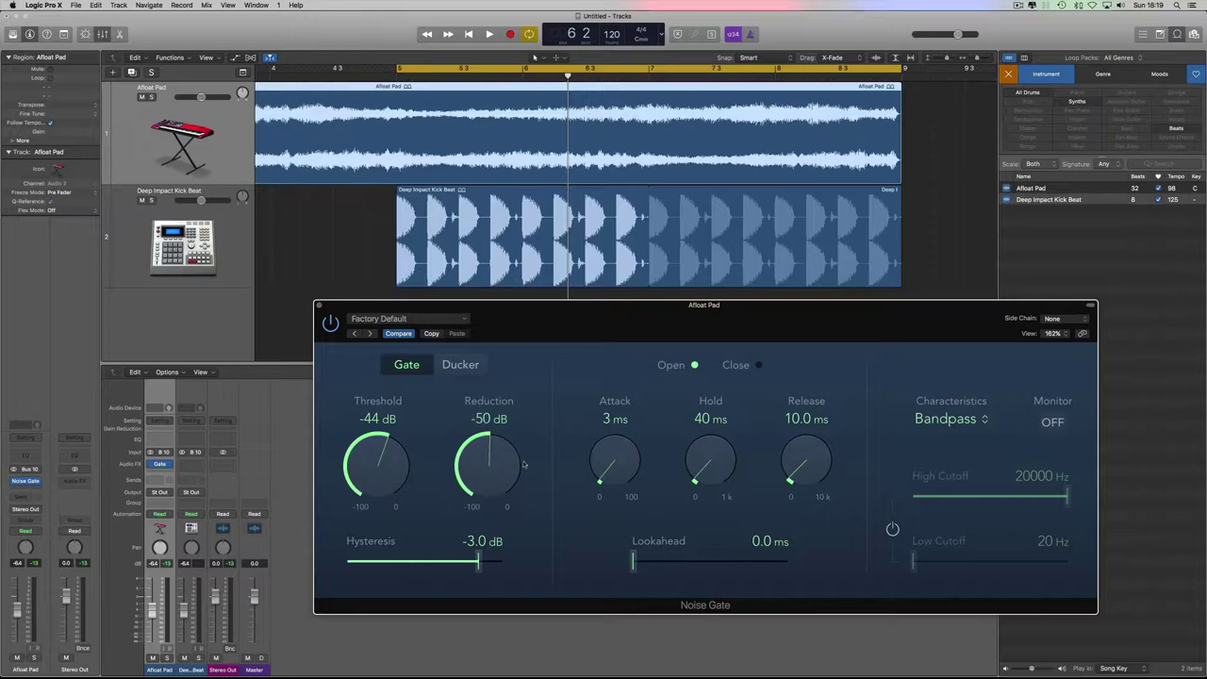
pyautogui.moveTo(521, 458); pyautogui.dragTo(537, 507)
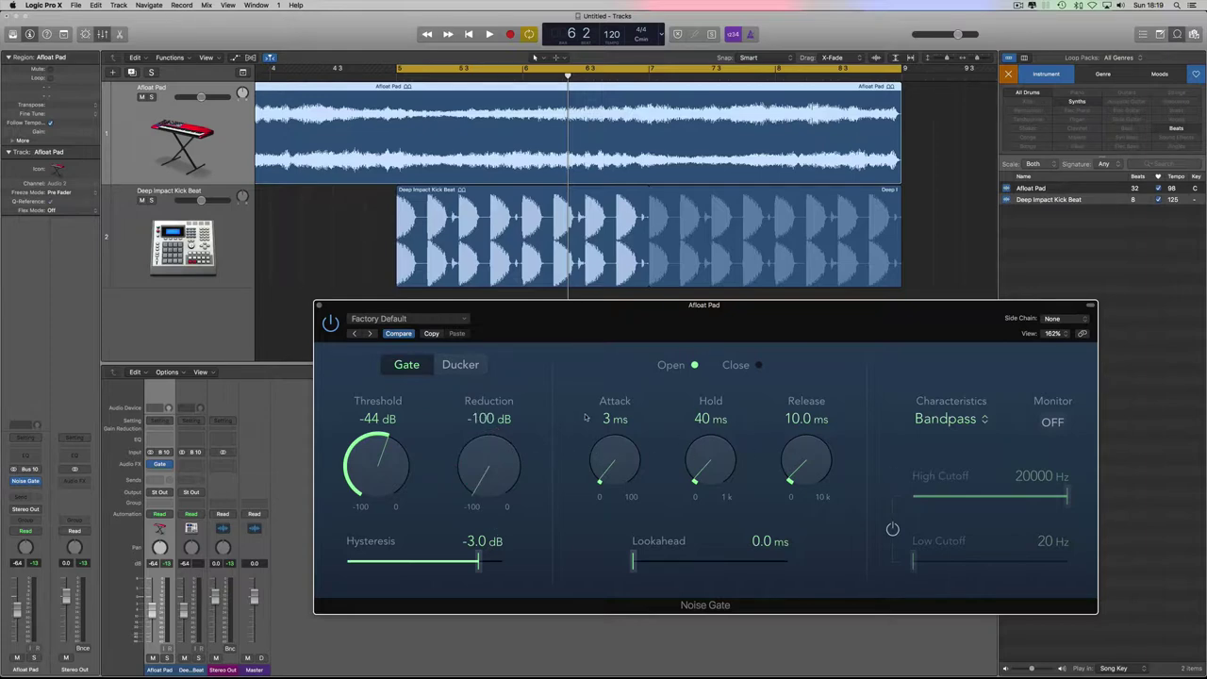
pyautogui.moveTo(633, 309); pyautogui.dragTo(564, 305)
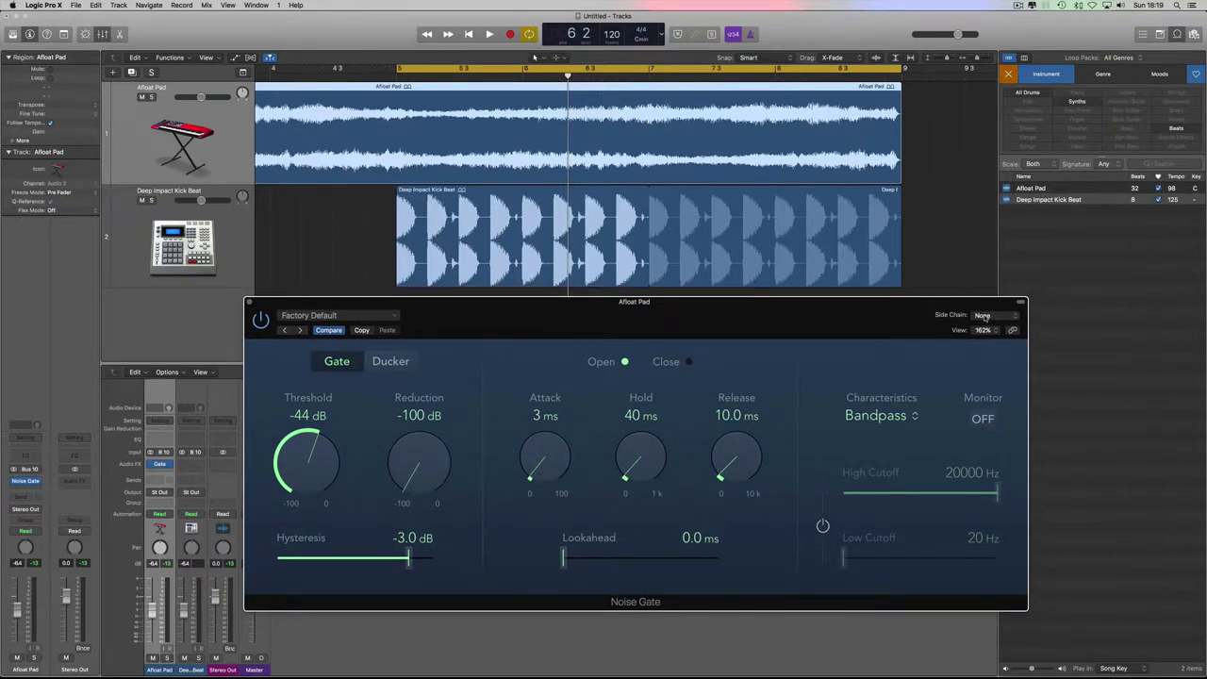
# Lower the gate Threshold to -50 dB and key its side chain from Deep Impact Kick Beat (Audio 1).
pyautogui.moveTo(305, 463); pyautogui.dragTo(292, 473)
pyautogui.click(998, 317)
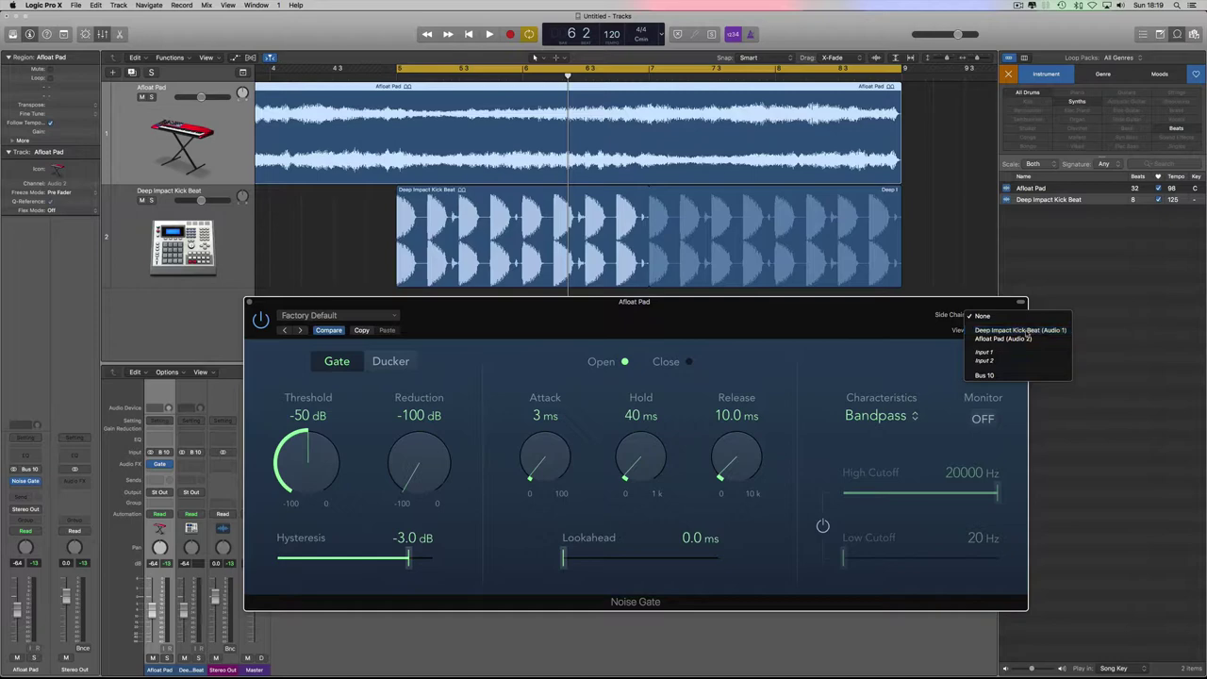
pyautogui.click(1023, 331)
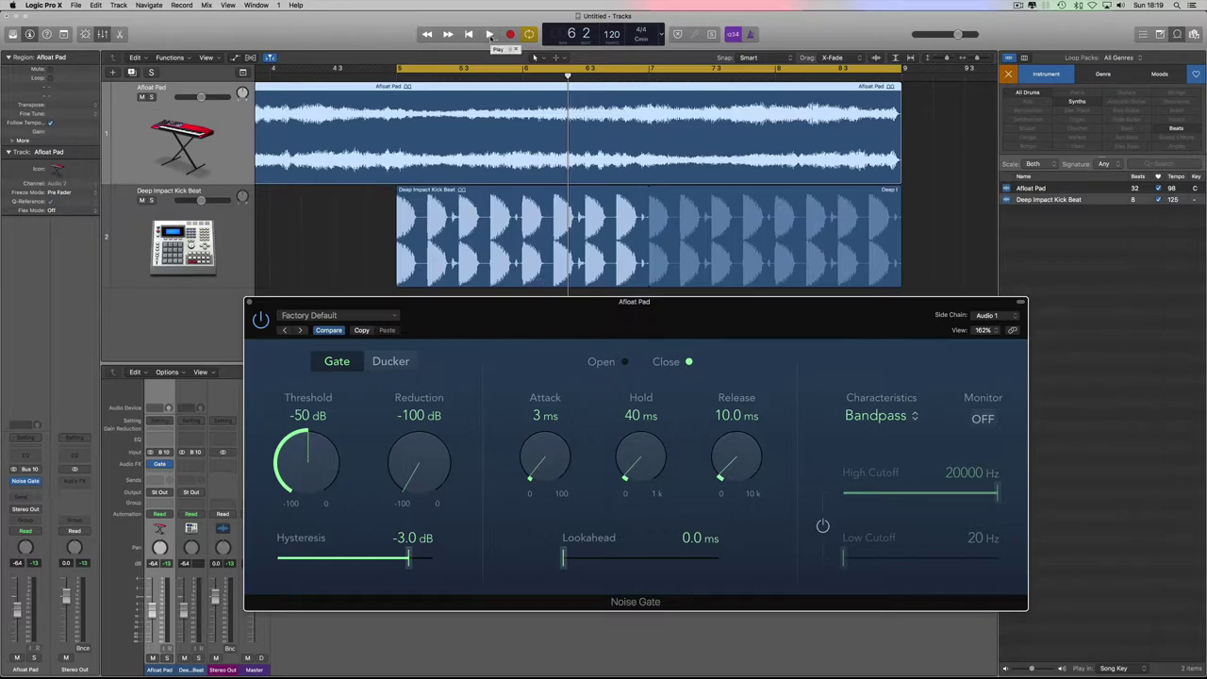
# While the gated pad plays, raise Threshold to -4 dB and drop the kick volume to -26.5 dB.
pyautogui.click(490, 35)
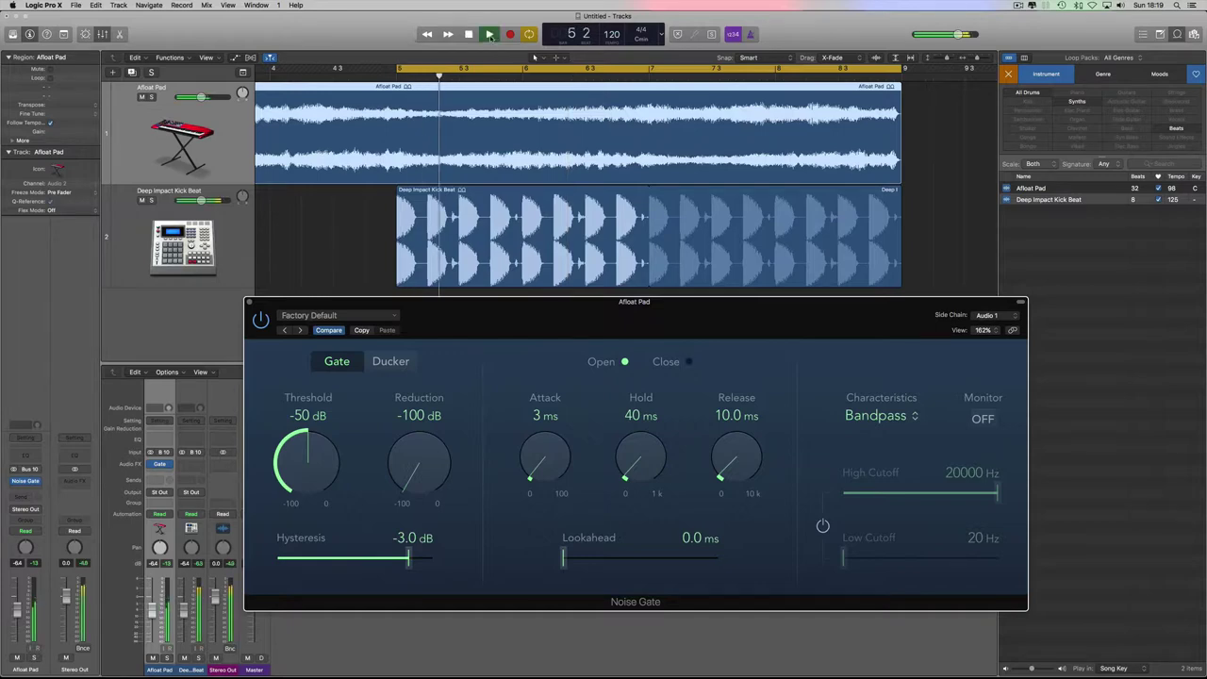
pyautogui.scroll(5, 312, 449)
pyautogui.scroll(7, 311, 449)
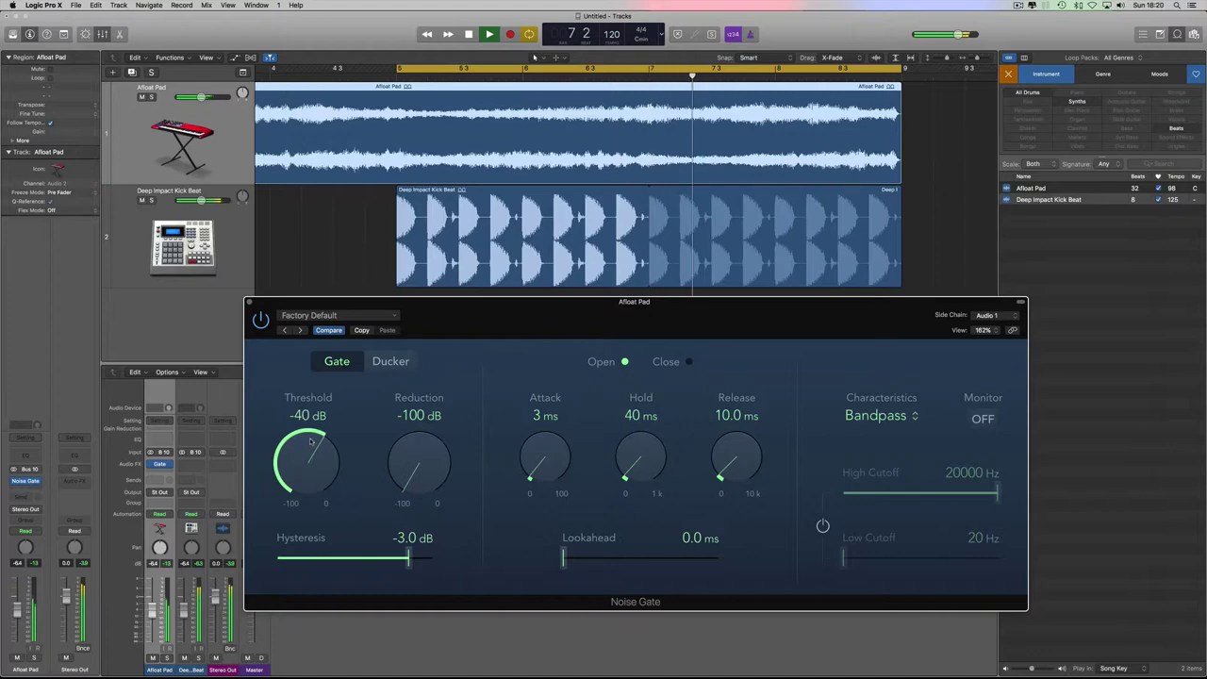
pyautogui.scroll(6, 311, 440)
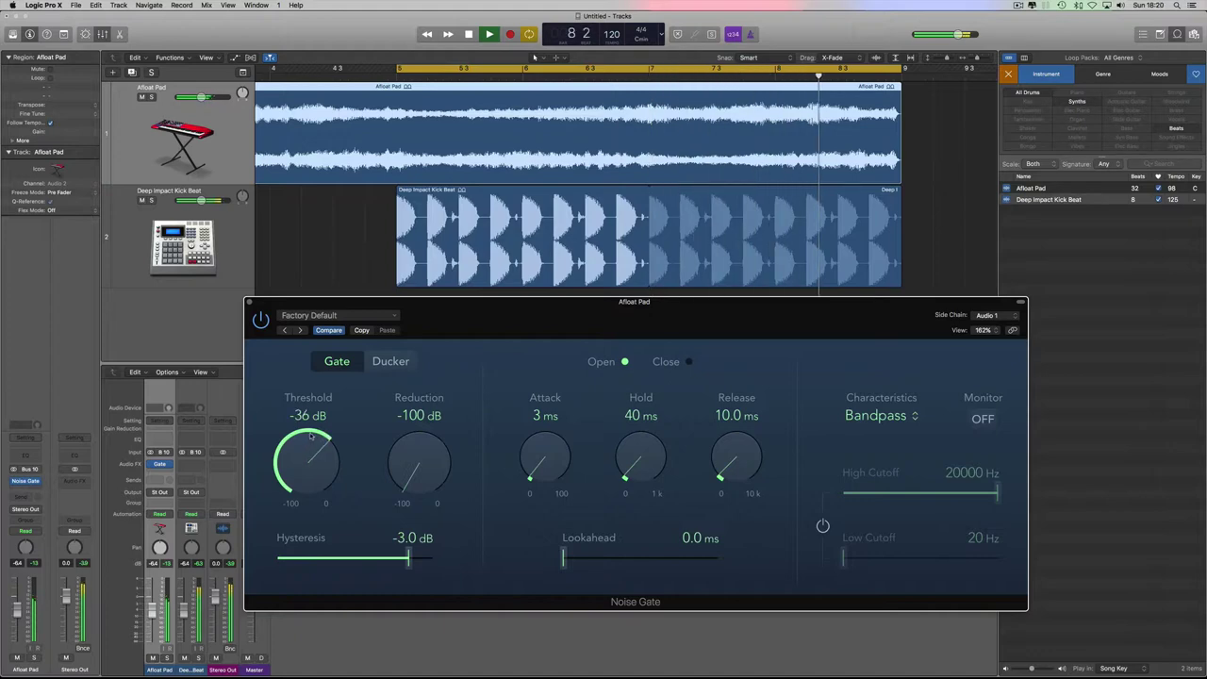
pyautogui.scroll(3, 310, 432)
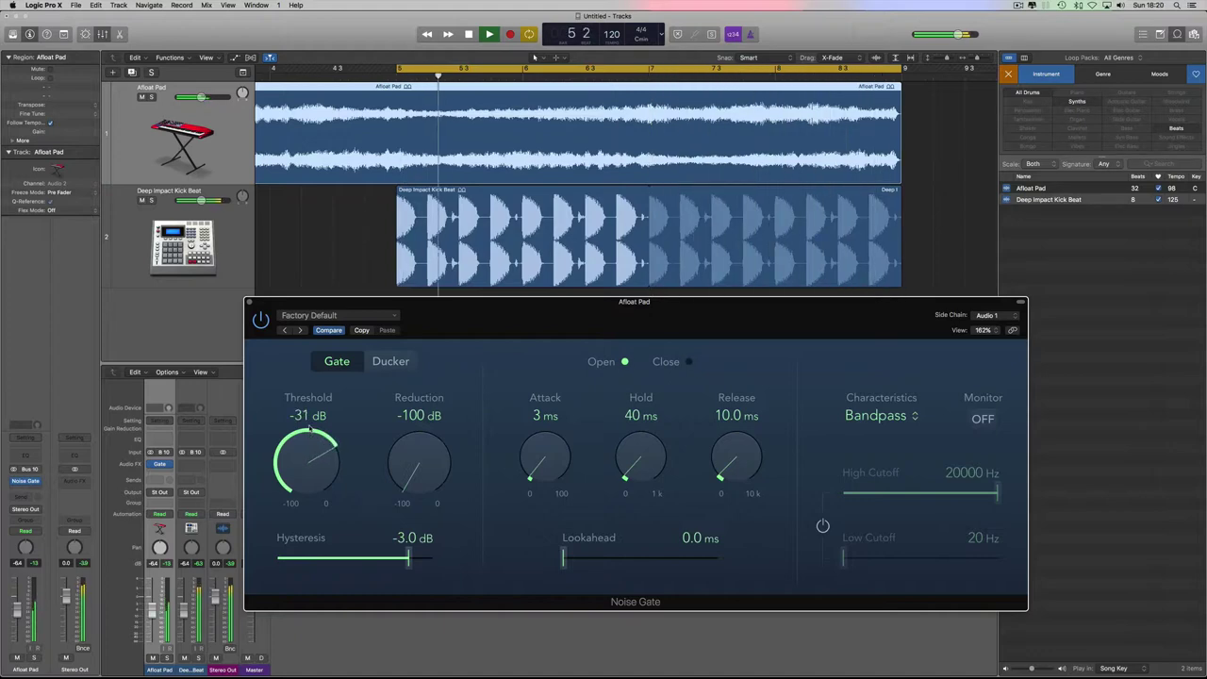
pyautogui.scroll(9, 311, 426)
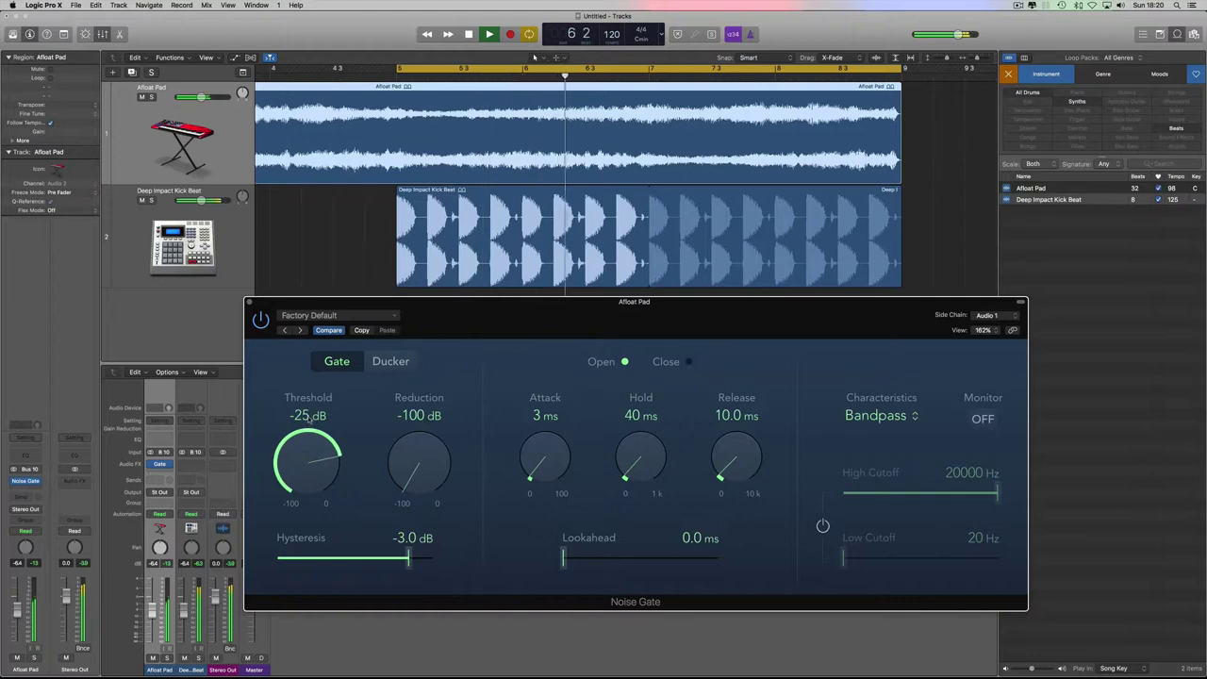
pyautogui.moveTo(308, 415); pyautogui.dragTo(308, 390)
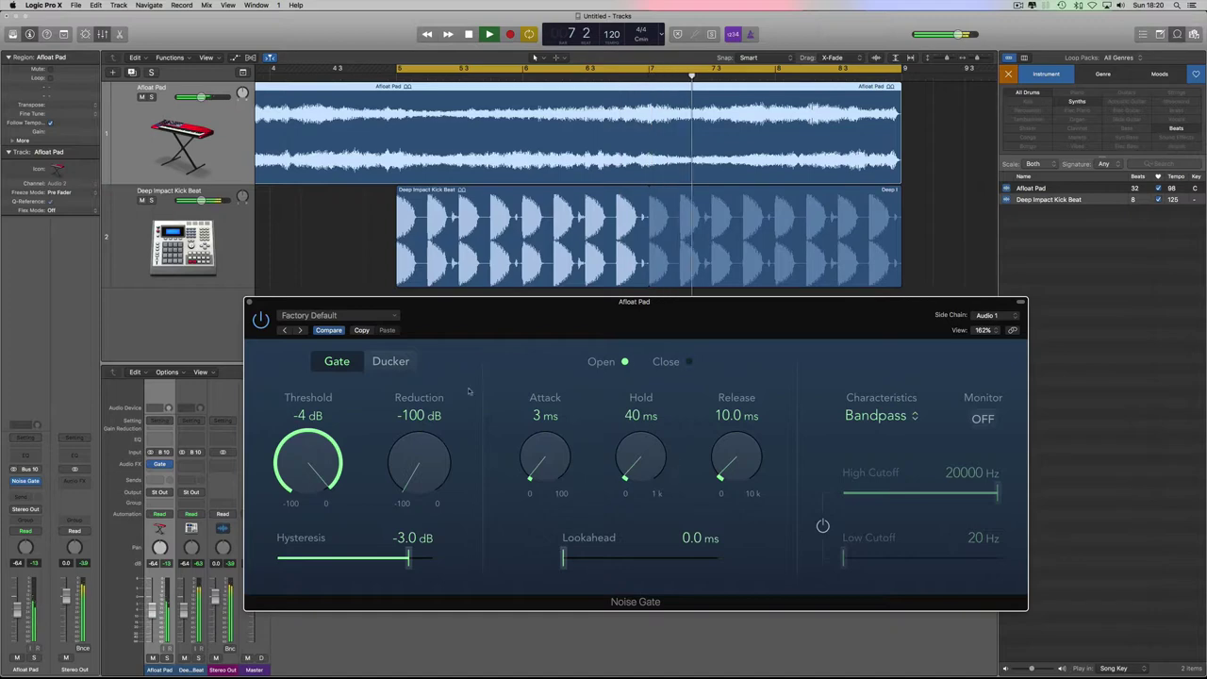
pyautogui.moveTo(201, 200); pyautogui.dragTo(185, 200)
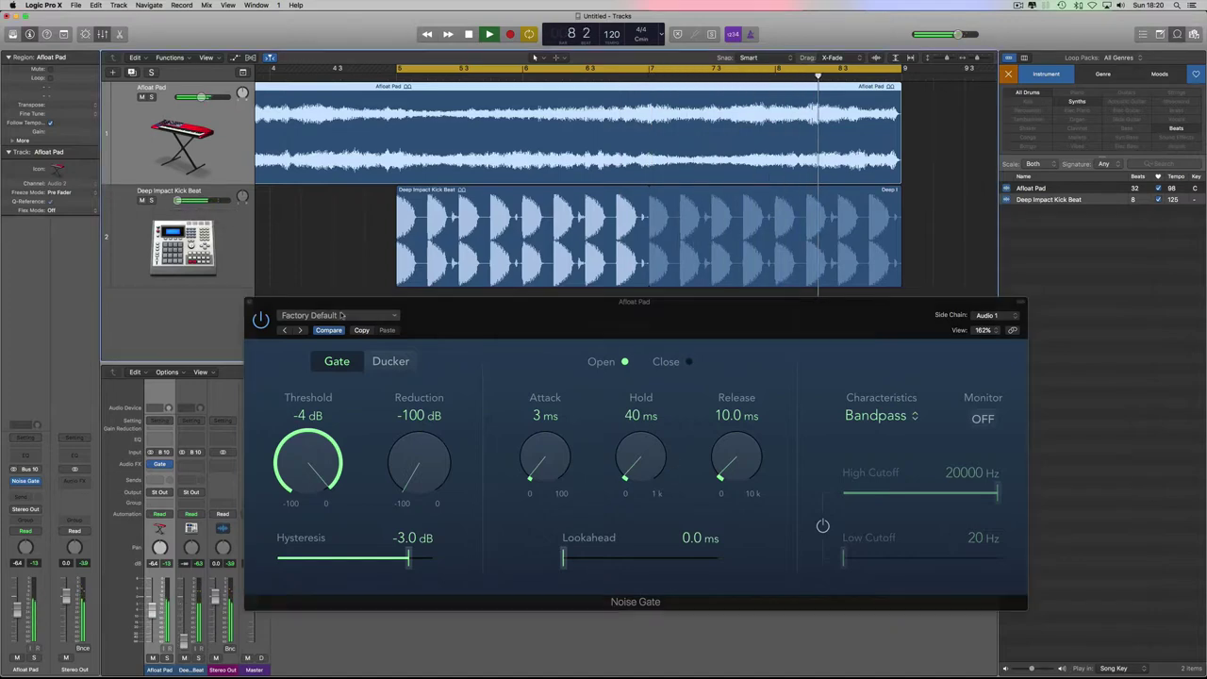
# Audition the kick-keyed pad from bar 5 and drag the gate Release up to 177.9 ms.
pyautogui.press('space')
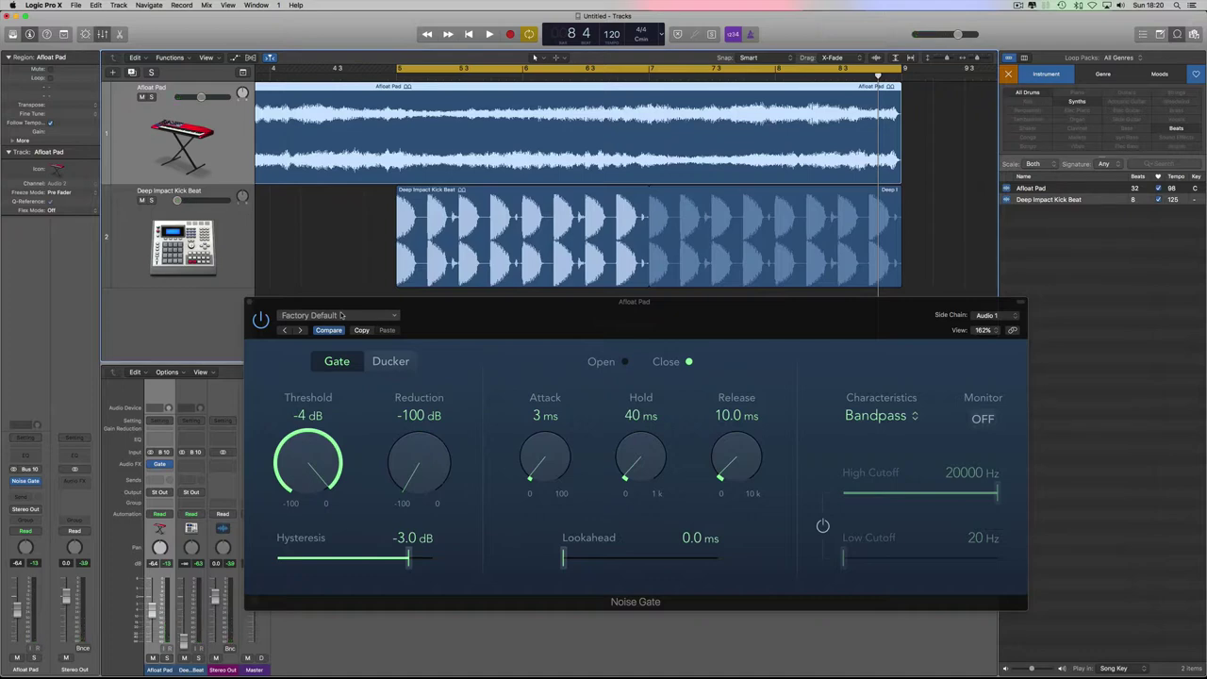
pyautogui.press('space')
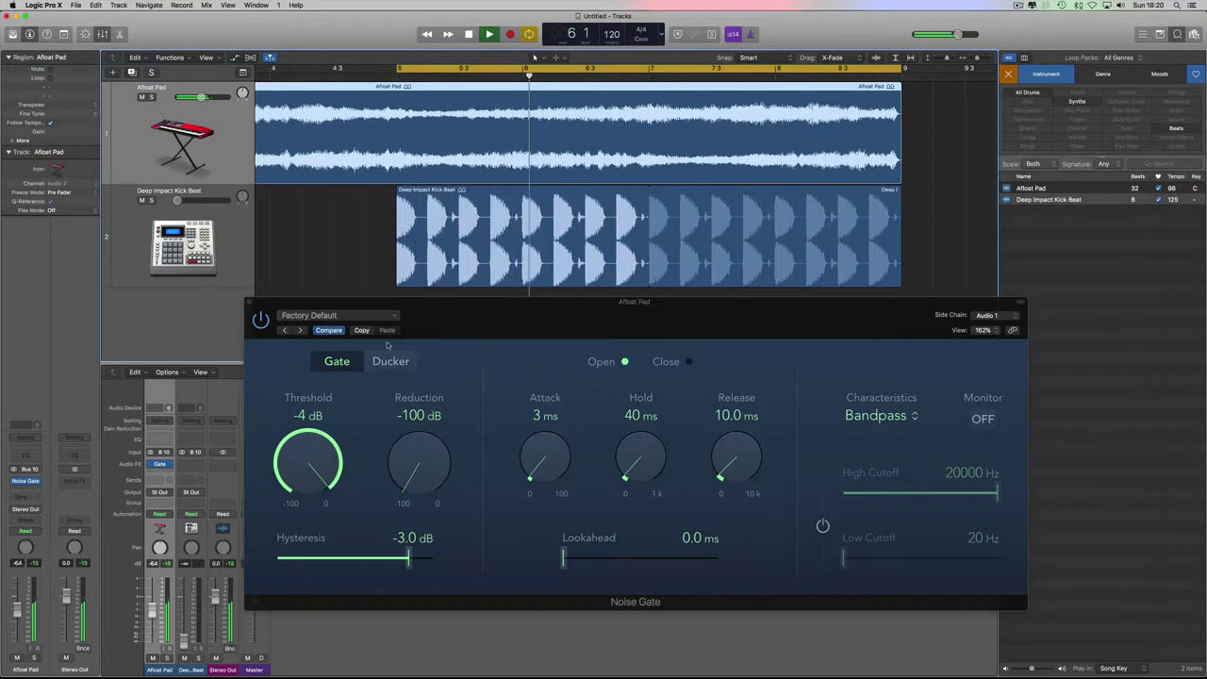
pyautogui.press('space')
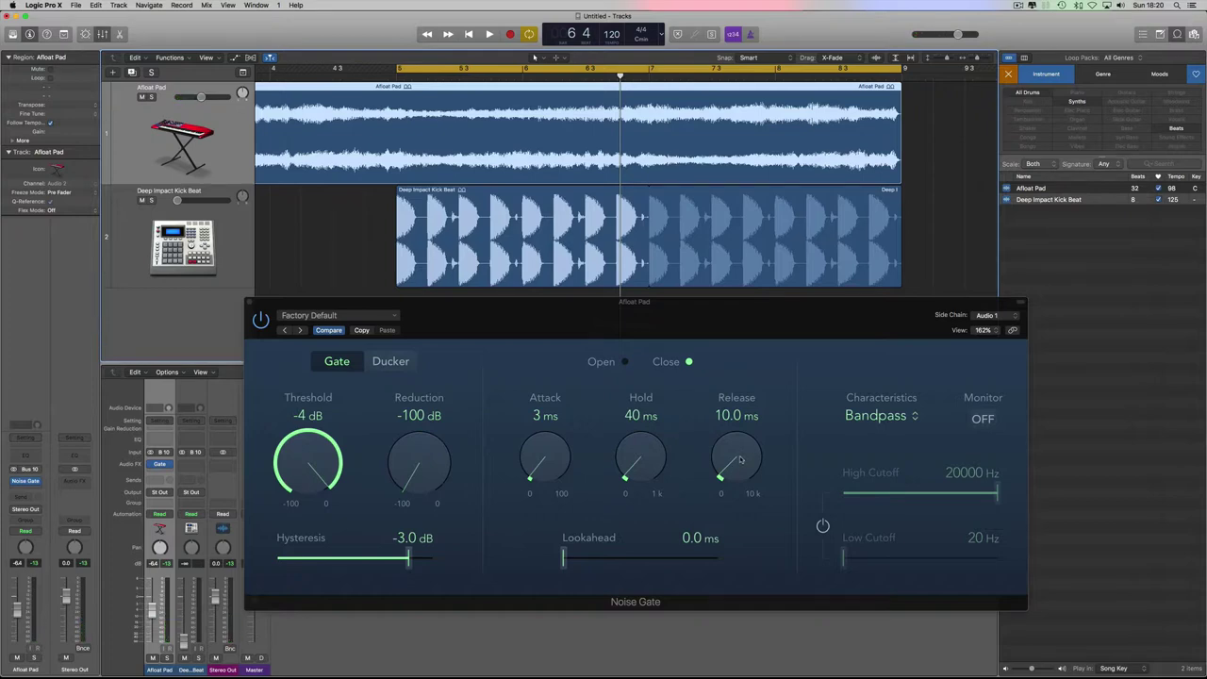
pyautogui.press('space')
pyautogui.moveTo(741, 460); pyautogui.dragTo(720, 401)
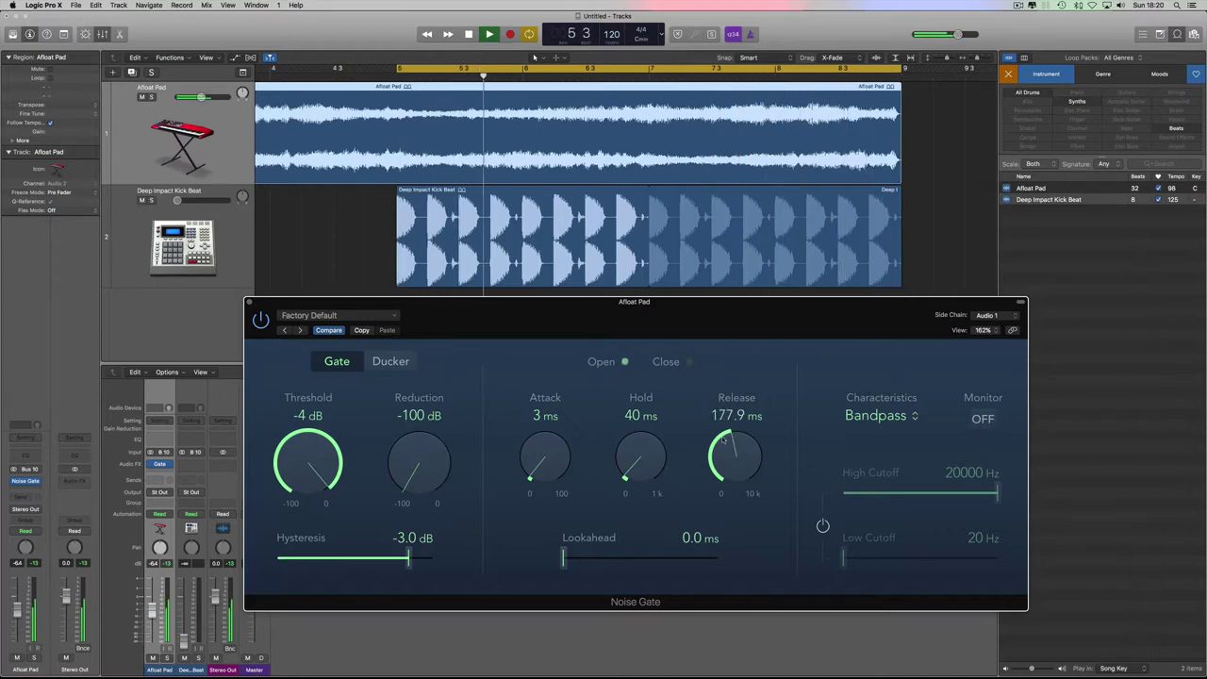
# Set the gate Attack to 2 ms and pull Release back to 153.4 ms, auditioning between changes.
pyautogui.press('space')
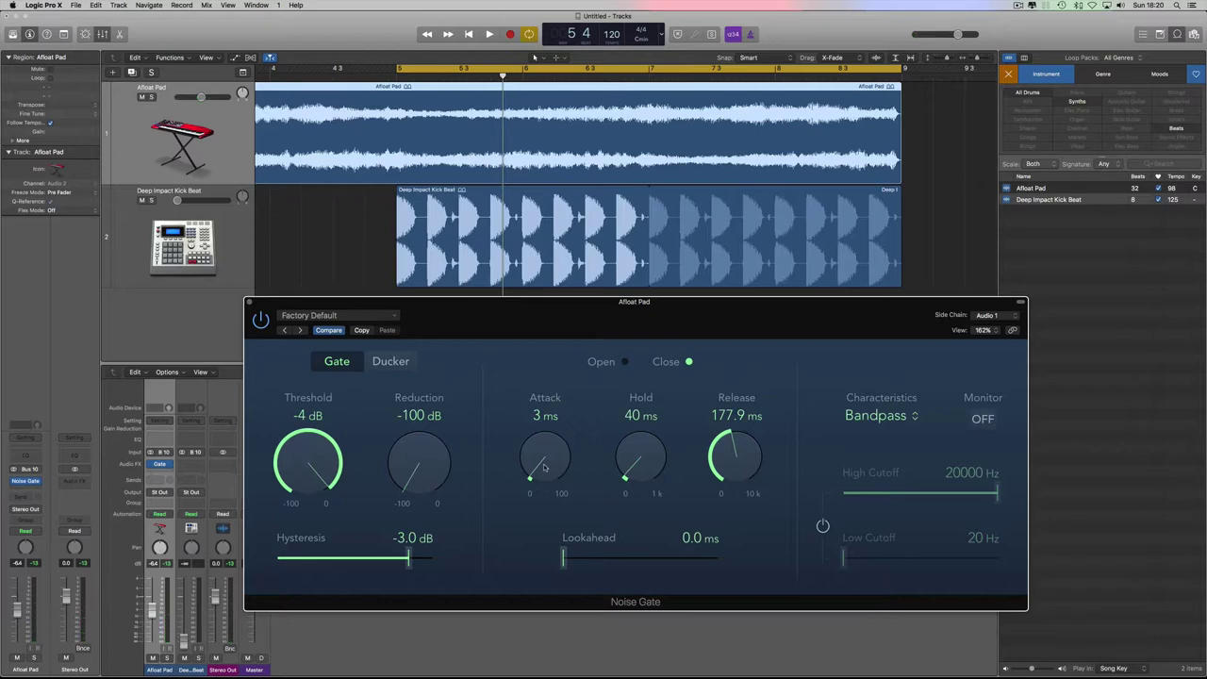
pyautogui.press('space')
pyautogui.moveTo(544, 467)
pyautogui.mouseDown()
pyautogui.moveTo(538, 335)
pyautogui.moveTo(538, 469)
pyautogui.mouseUp()
pyautogui.press('space')
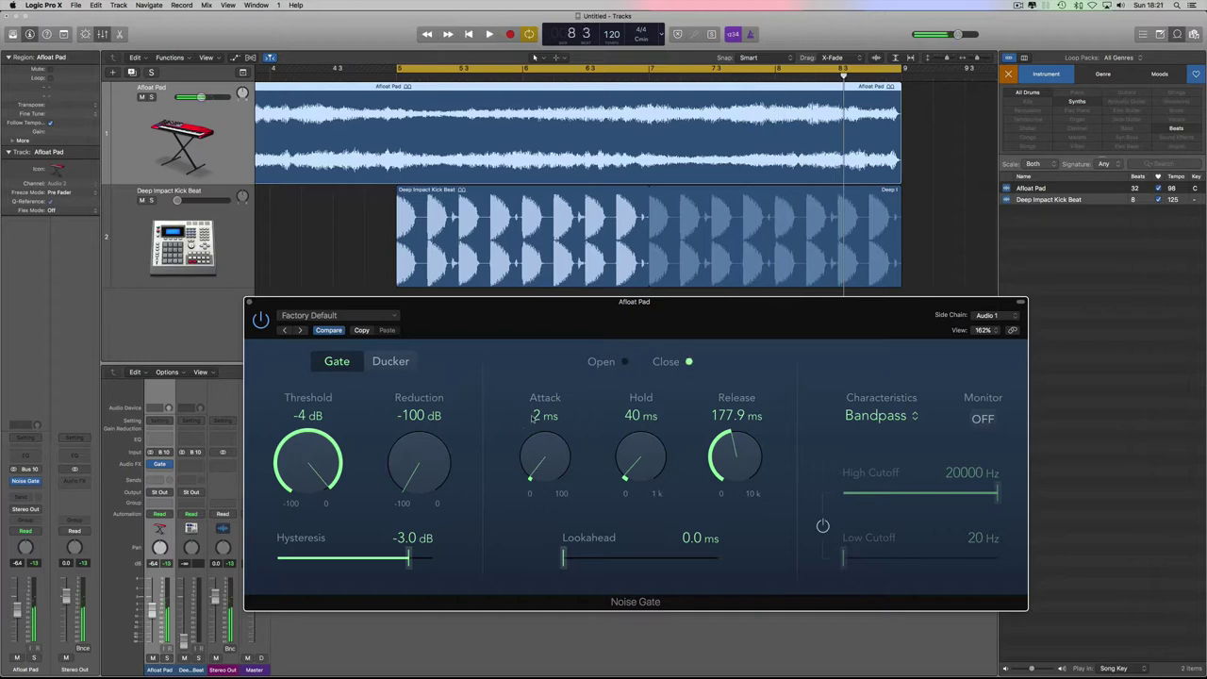
pyautogui.moveTo(730, 445); pyautogui.dragTo(727, 450)
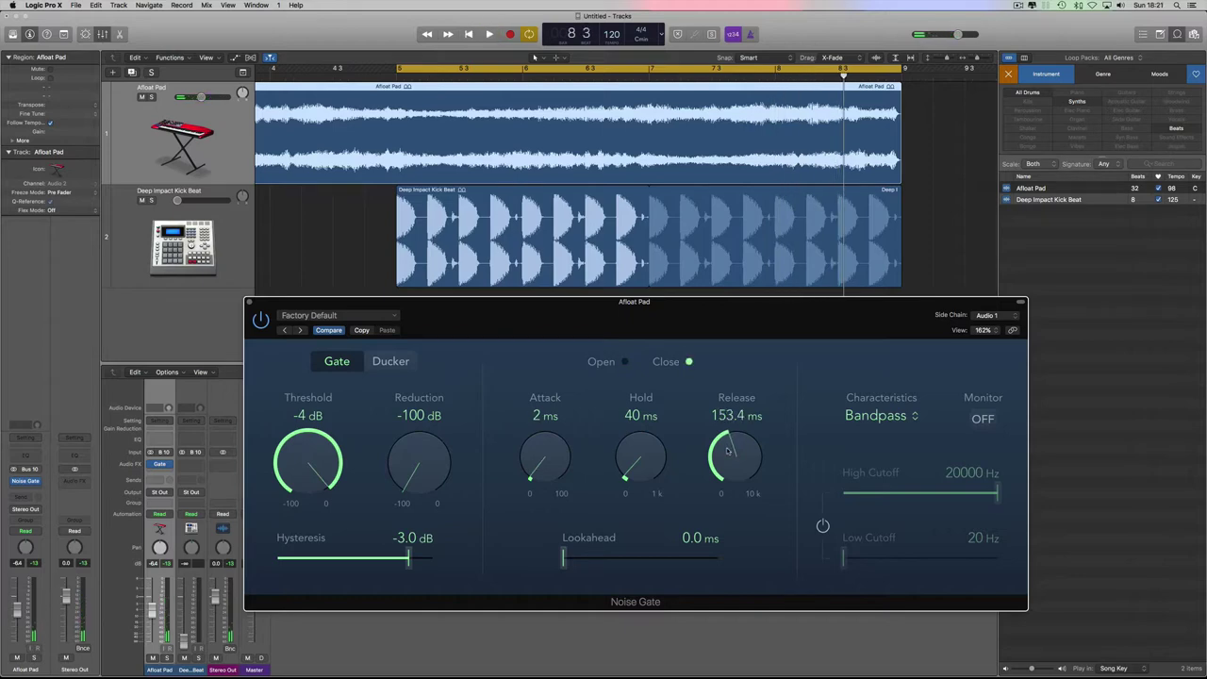
pyautogui.press('space')
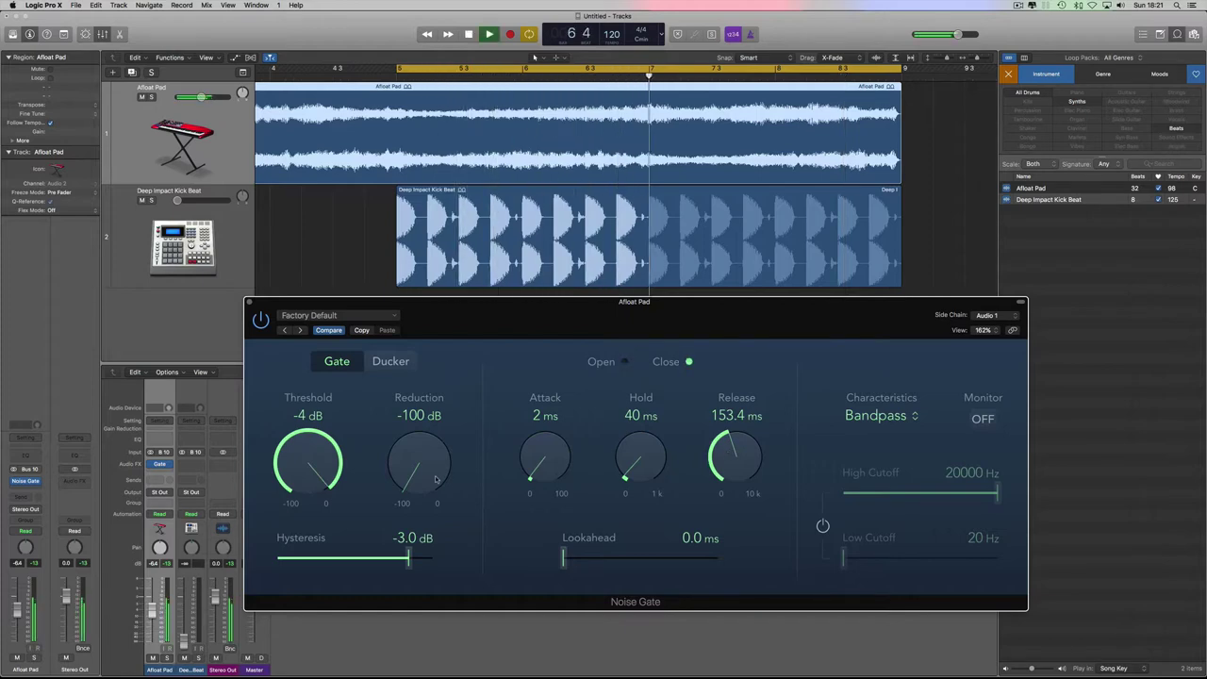
# Raise the gate Reduction from -50 dB to about -20 dB while auditioning.
pyautogui.press('space')
pyautogui.moveTo(420, 472); pyautogui.dragTo(407, 400)
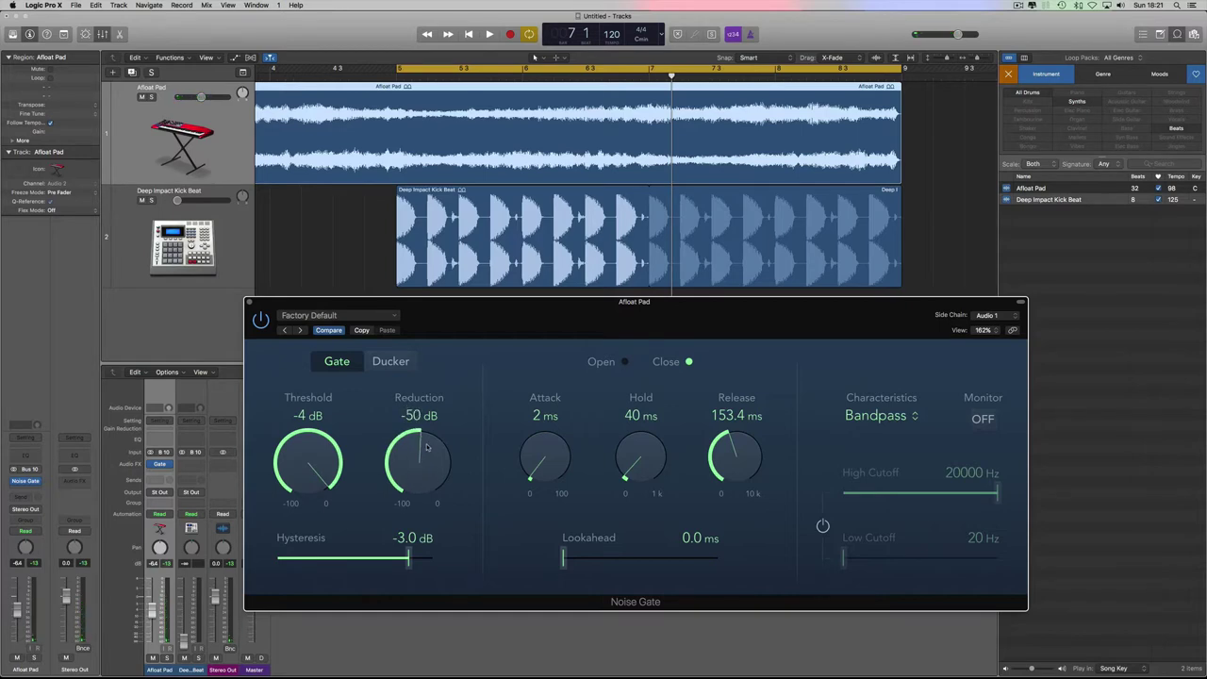
pyautogui.press('space')
pyautogui.moveTo(427, 448); pyautogui.dragTo(413, 416)
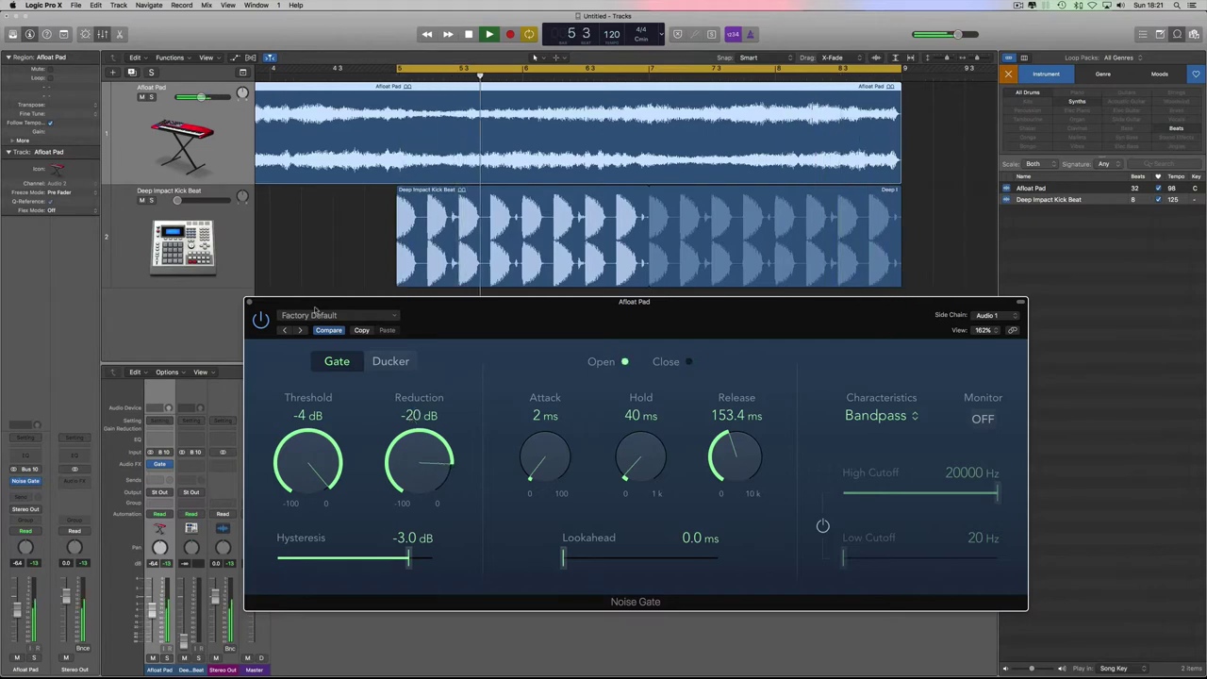
pyautogui.press('space')
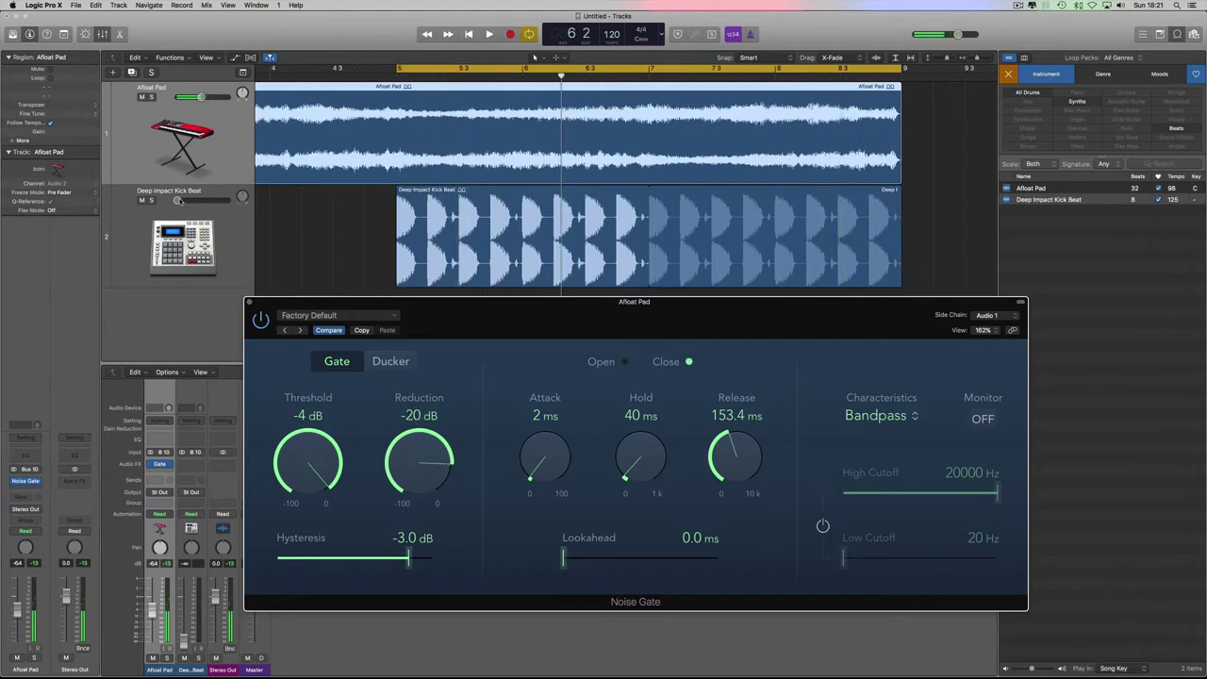
# Raise the Deep Impact Kick Beat volume to -7.4 dB and audition the mix.
pyautogui.moveTo(177, 201); pyautogui.dragTo(199, 201)
pyautogui.press('space')
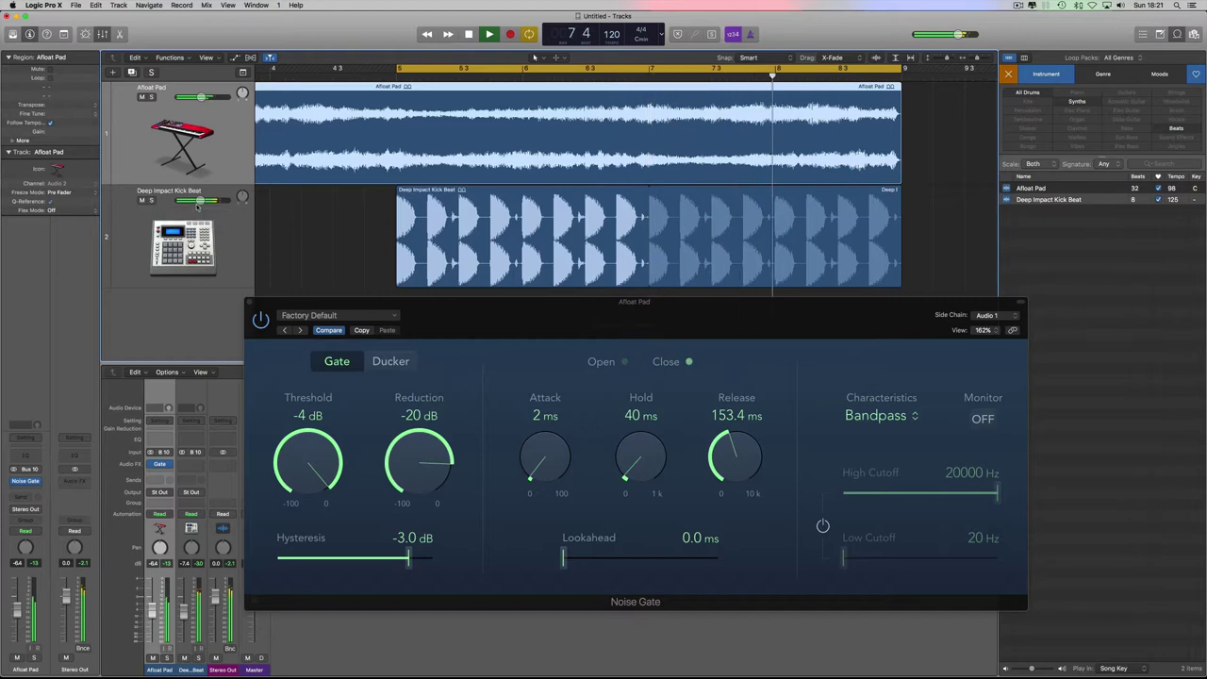
pyautogui.press('space')
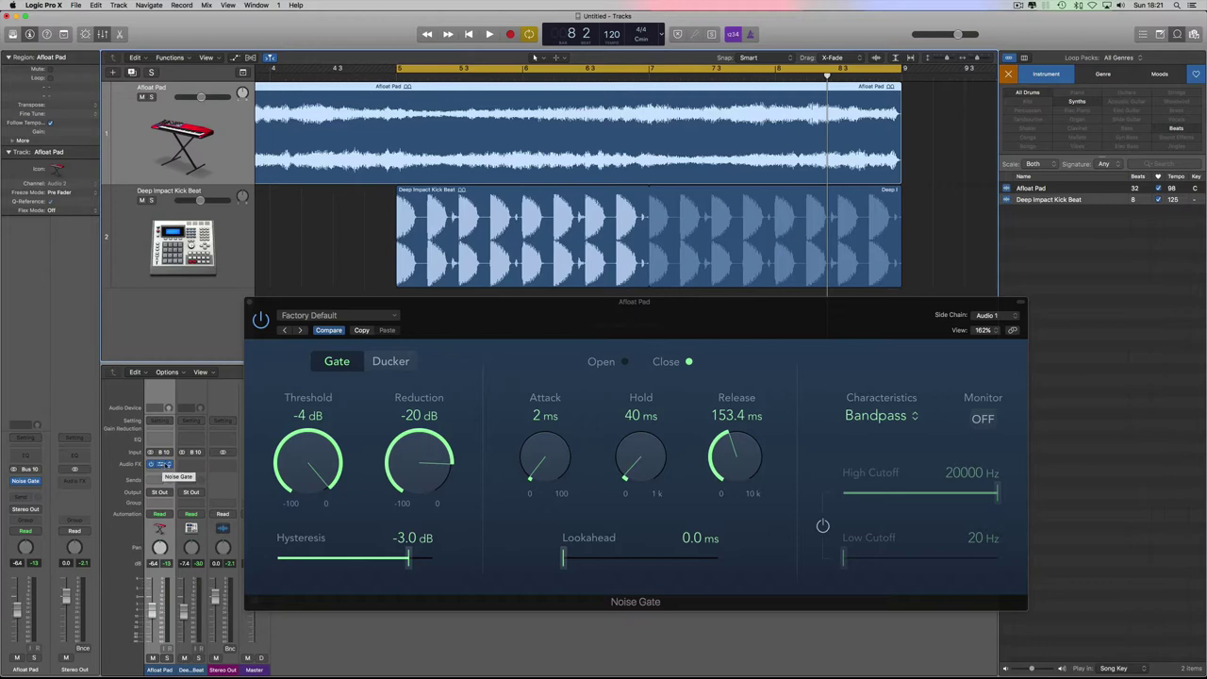
pyautogui.click(163, 464)
pyautogui.moveTo(196, 504)
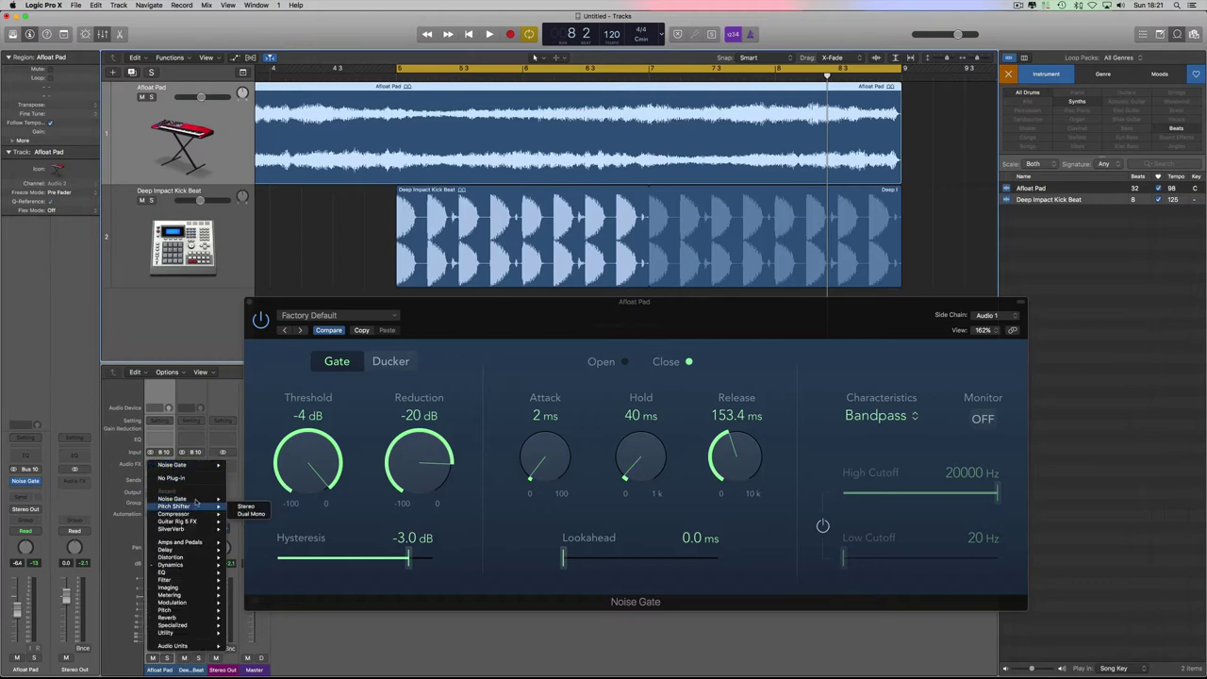
pyautogui.click(222, 410)
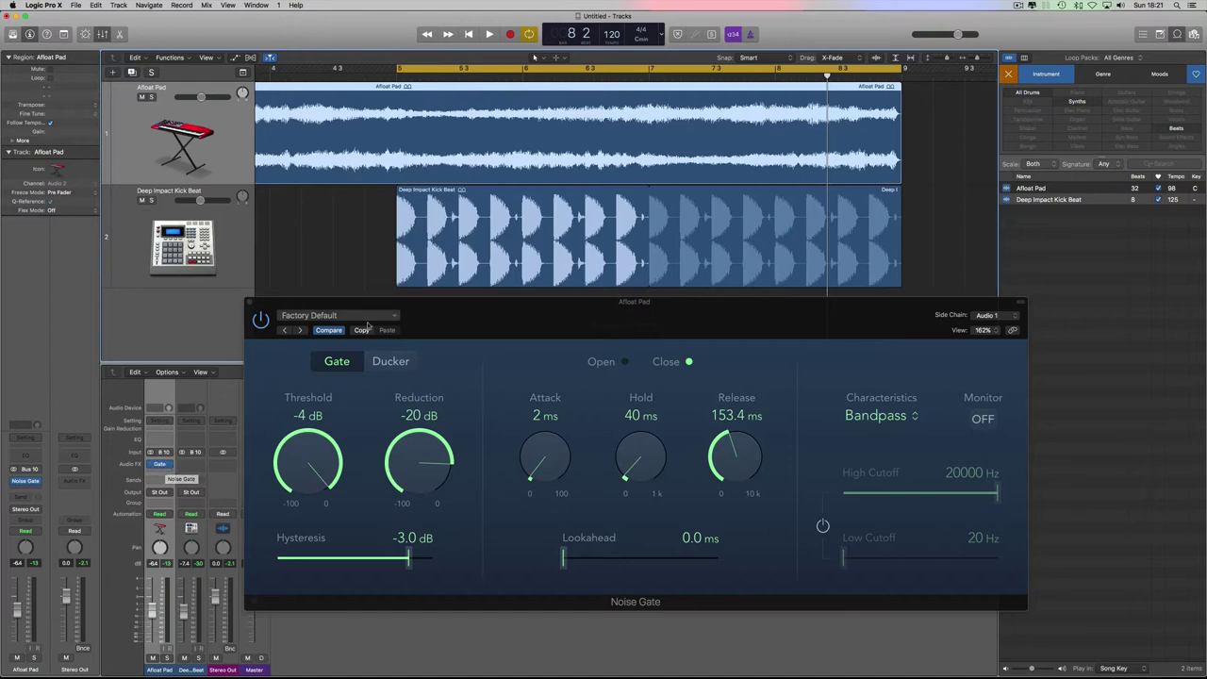
pyautogui.click(170, 465)
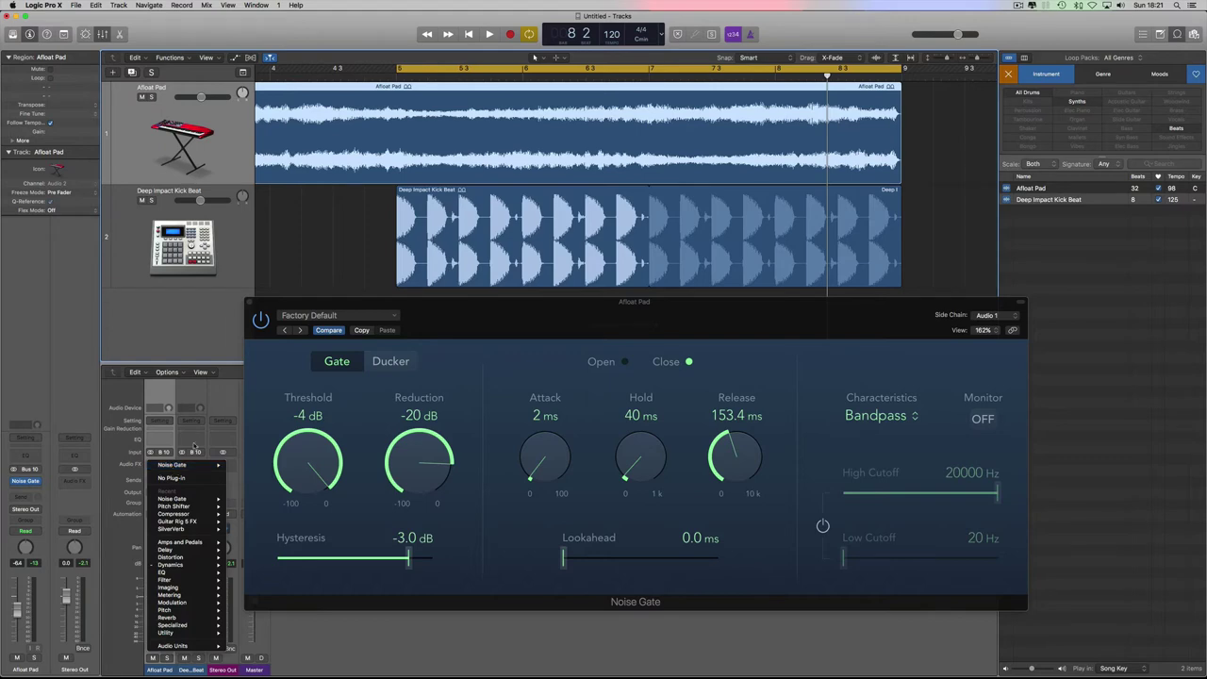
pyautogui.click(172, 438)
pyautogui.click(161, 464)
pyautogui.click(161, 465)
pyautogui.moveTo(653, 314); pyautogui.dragTo(655, 316)
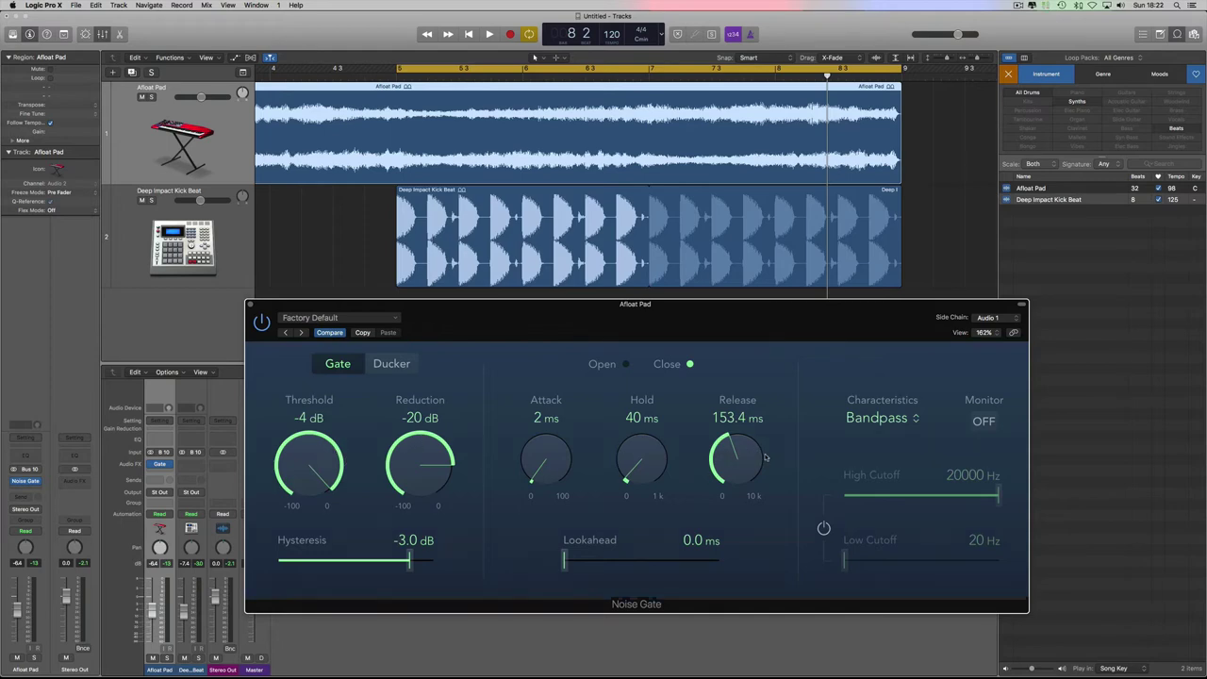
pyautogui.click(1008, 320)
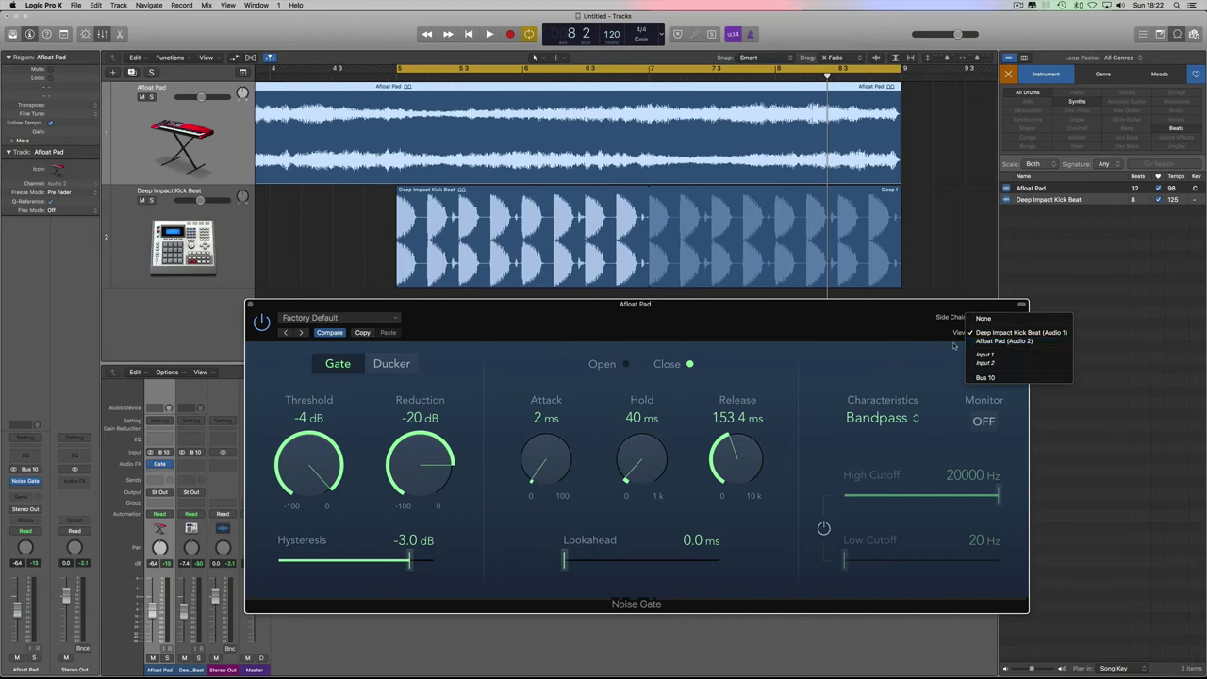
pyautogui.click(912, 311)
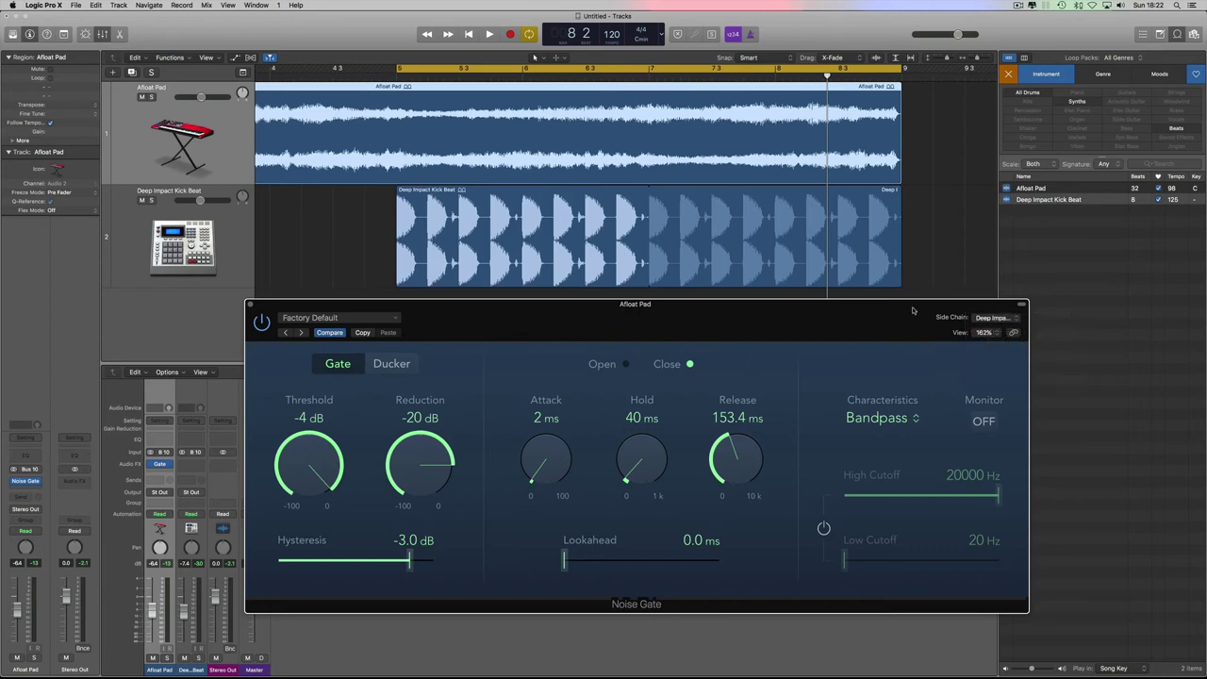